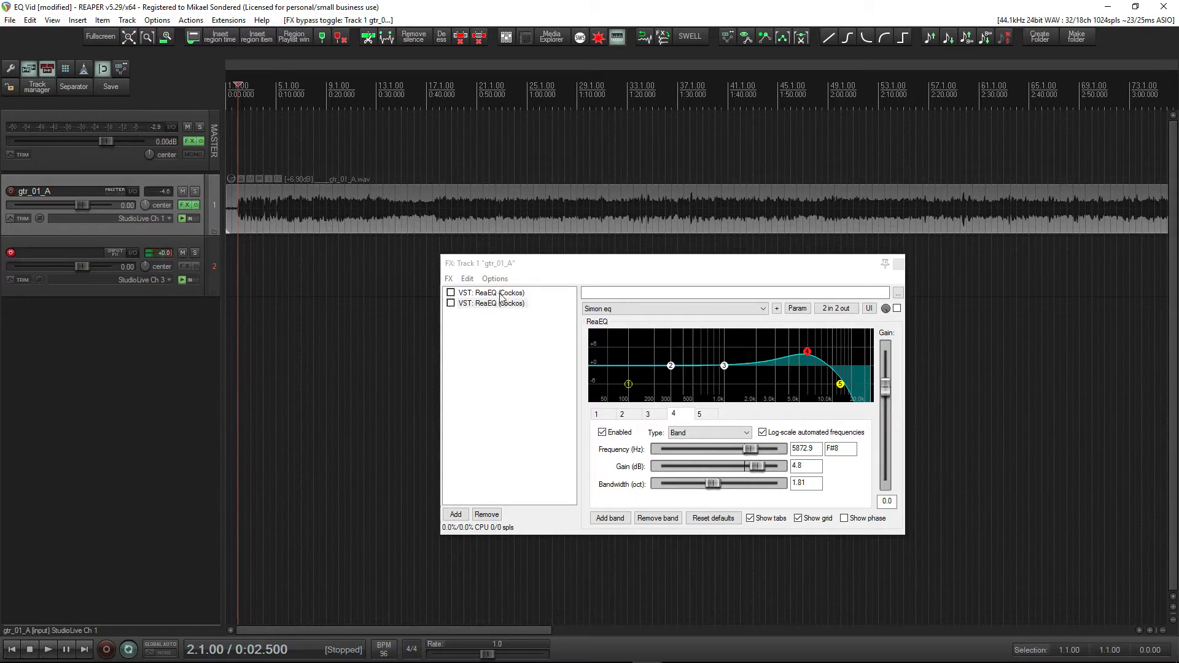
Enable the first ReaEQ on the gtr_01_A track and place the edit cursor at 17.3.00
left_click(523, 298)
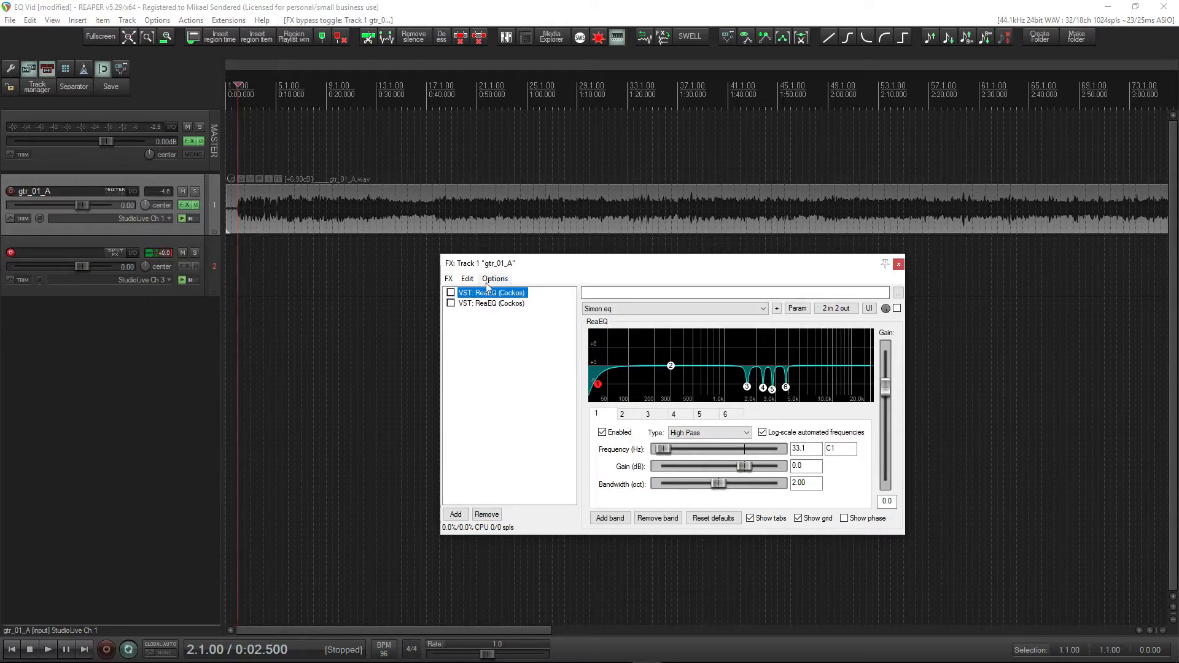
left_click(435, 237)
left_click_drag(685, 268, 730, 296)
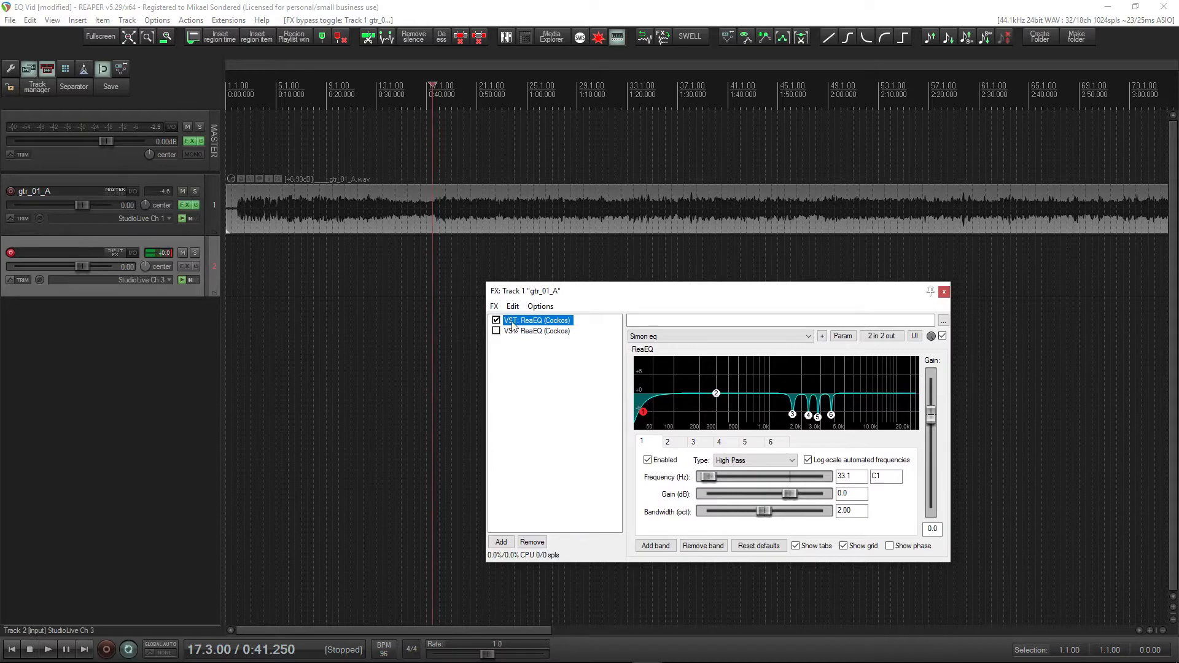
Play the guitar from the edit cursor and toggle the first ReaEQ's bypass repeatedly to compare the sound
key("space")
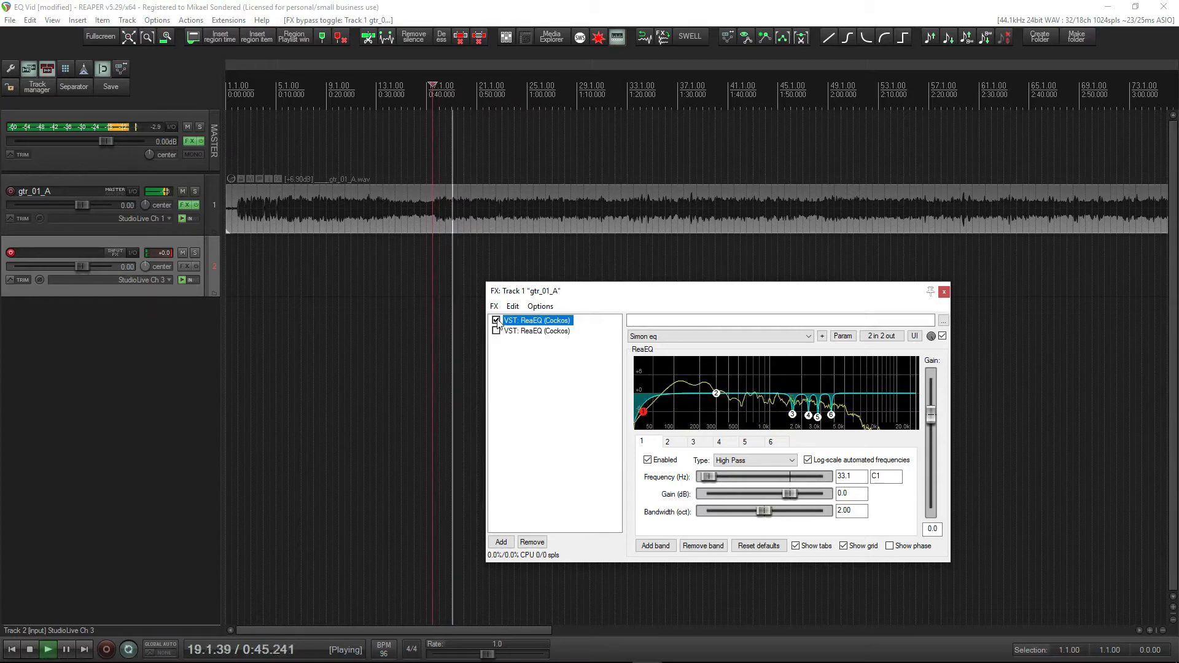
left_click(497, 321)
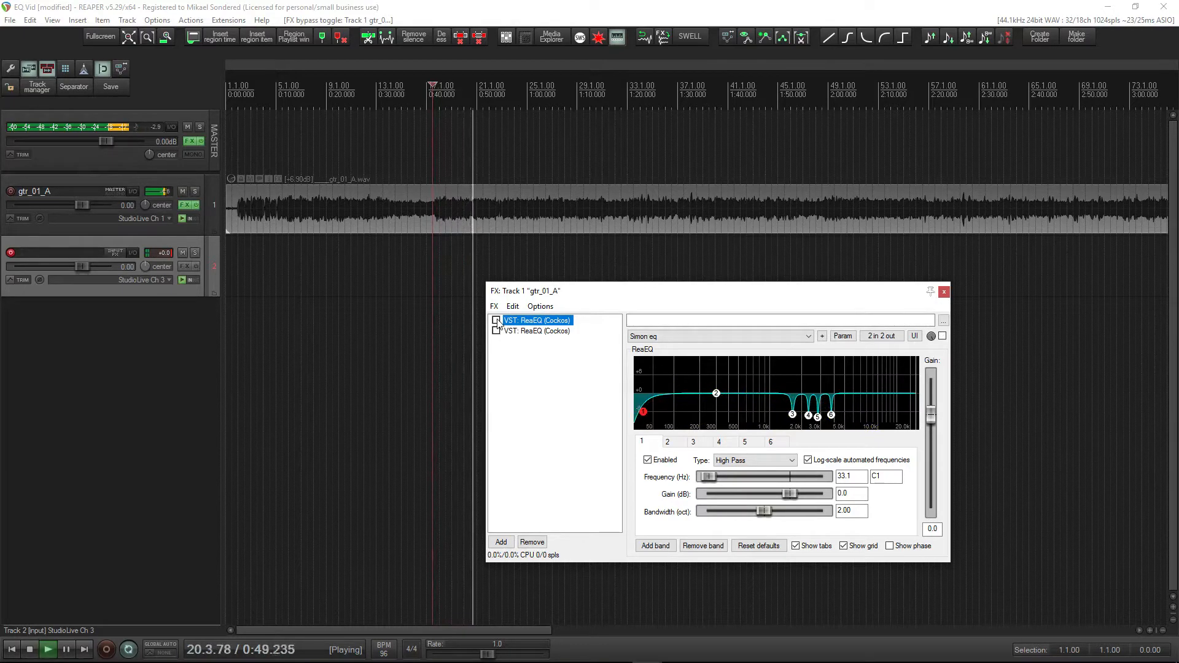
left_click(497, 320)
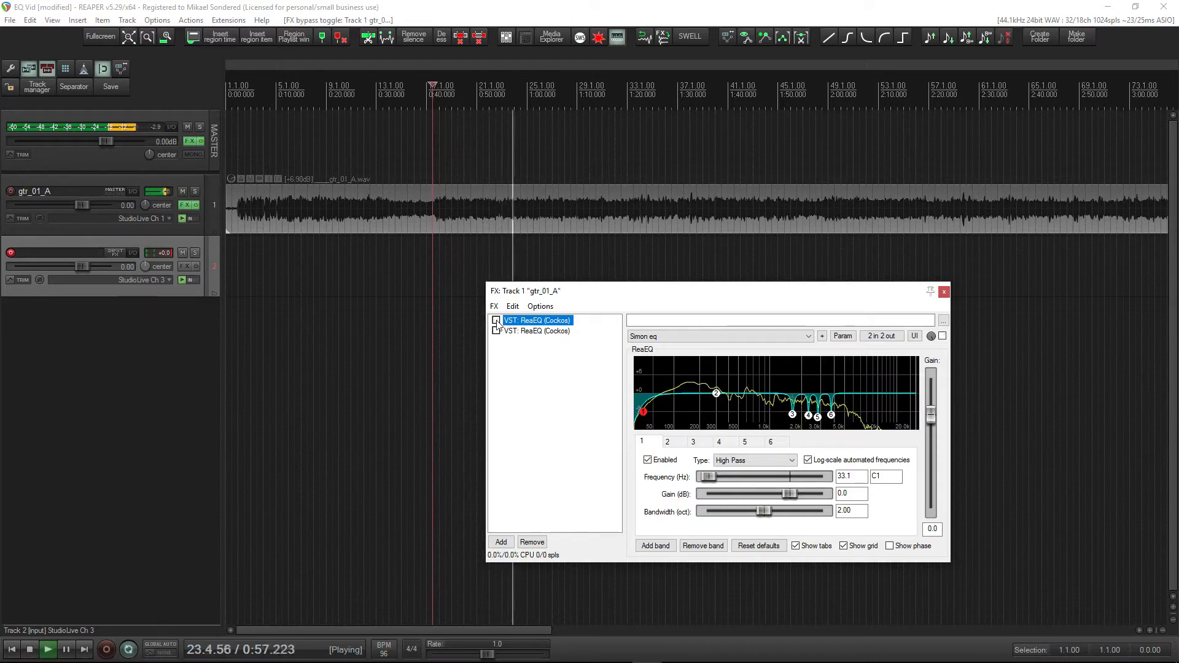
left_click(496, 321)
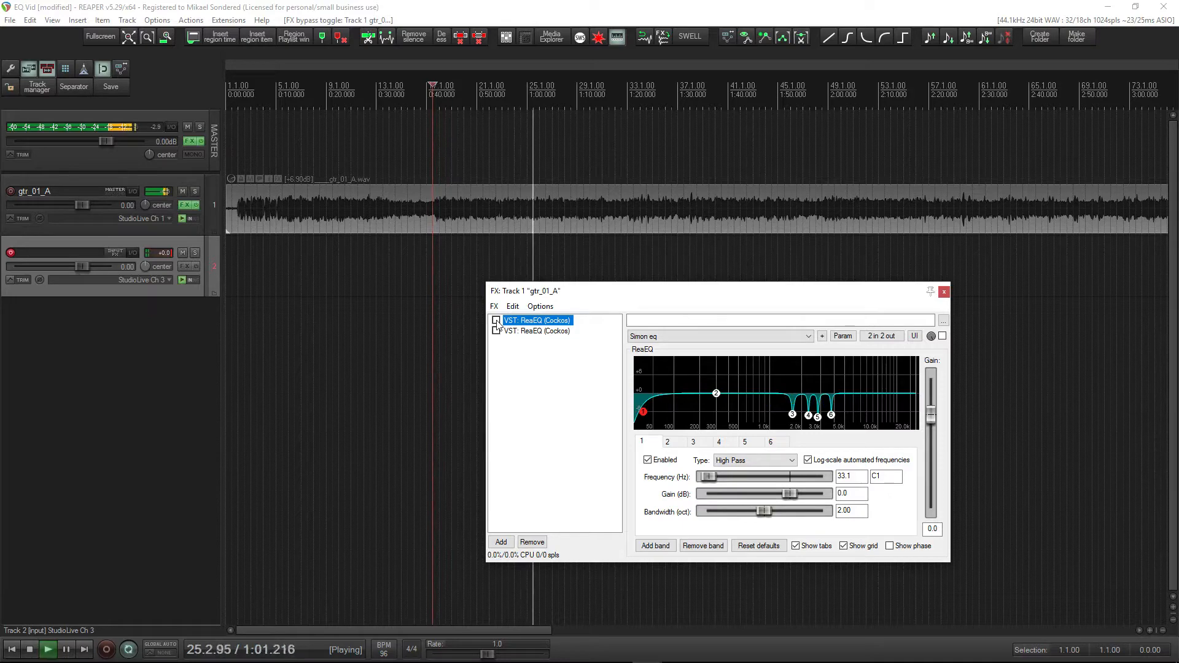
left_click(496, 320)
key("space")
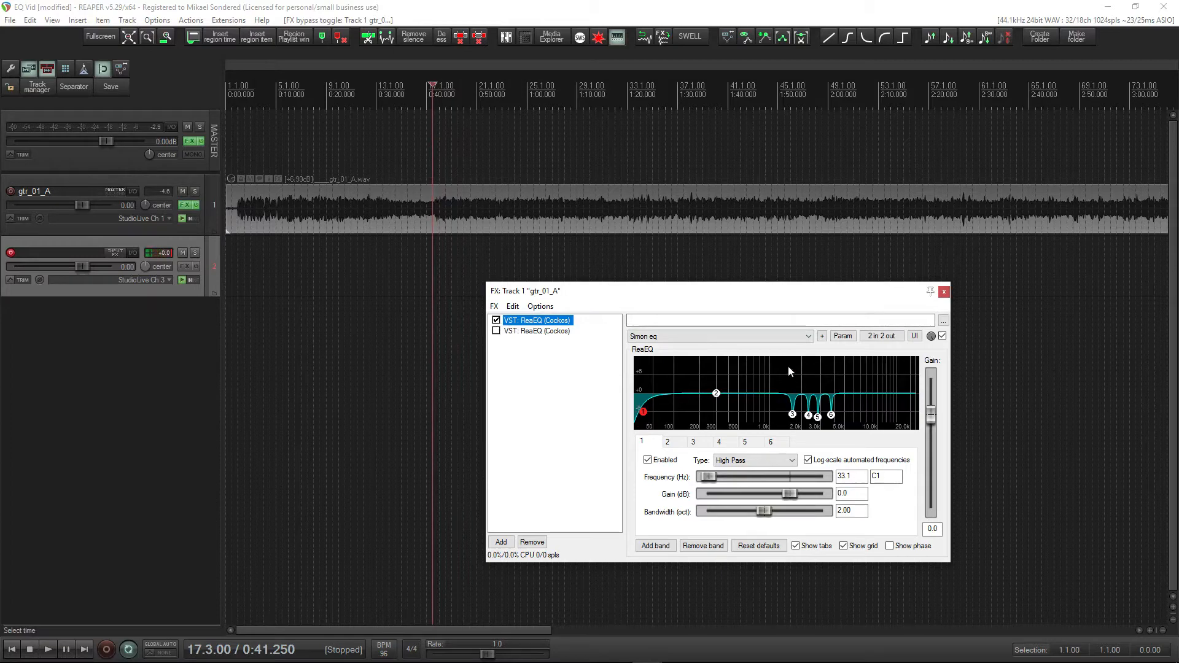
Reset the gain of bands 6, 5, 4 and 3 to 0.0 dB and show the settings of high-pass band 1
right_click(883, 376)
left_click(866, 383)
right_click(875, 404)
left_click(753, 412)
left_click(791, 415)
left_click(831, 415)
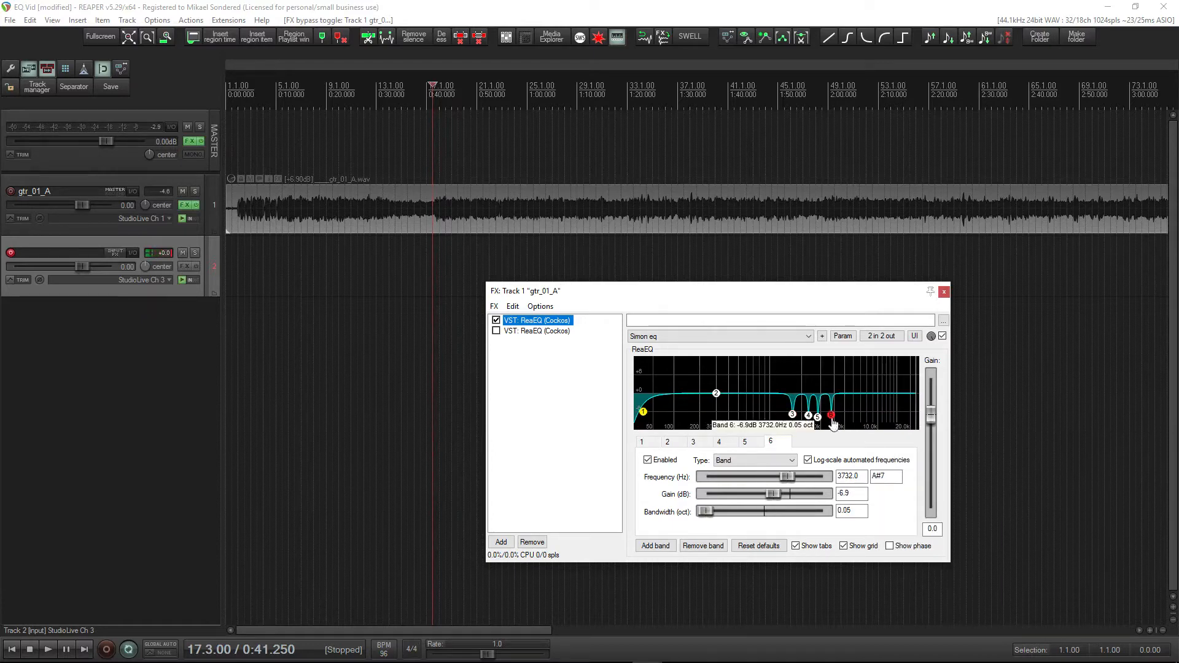
double_click(773, 495)
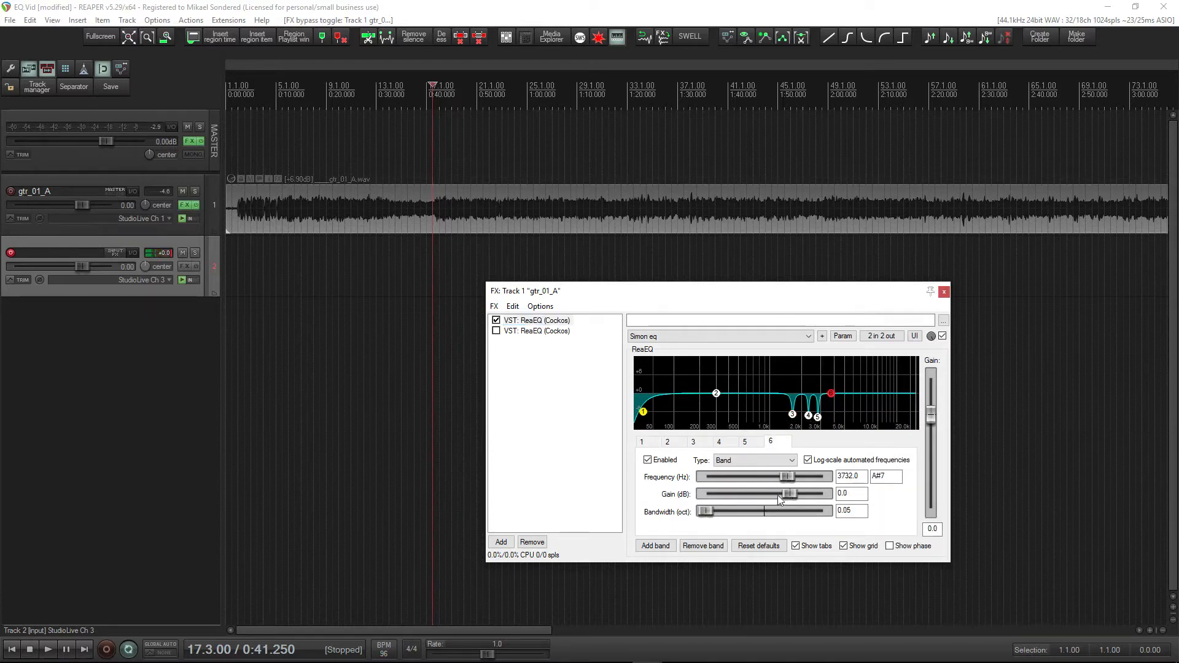
left_click(817, 417)
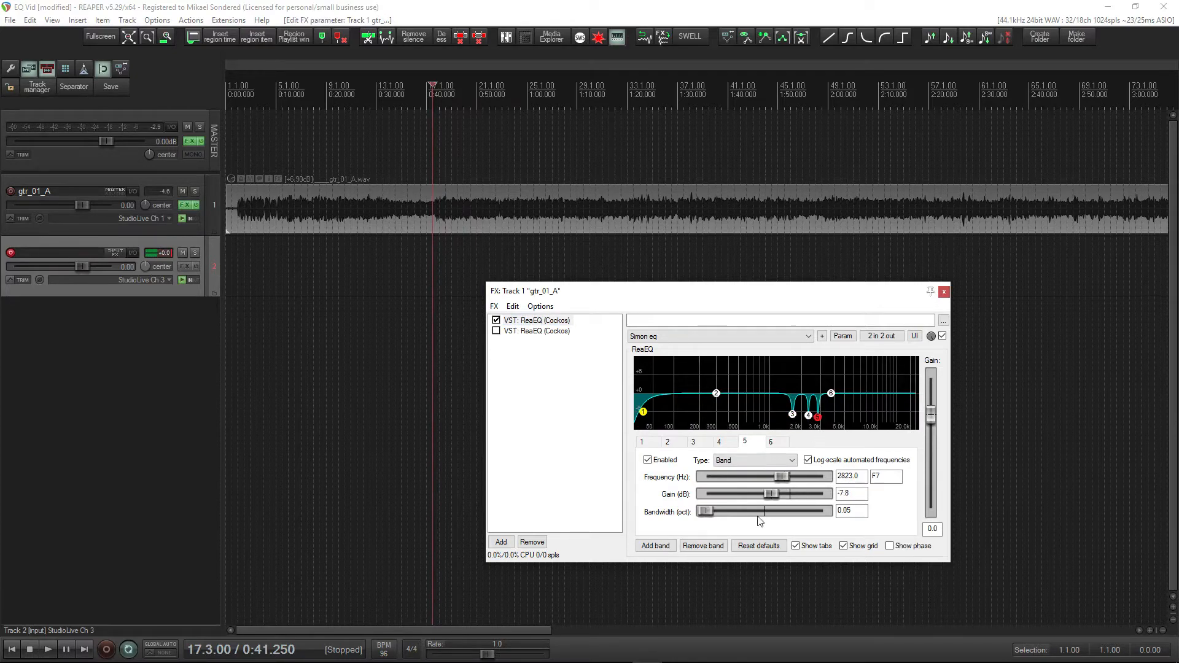
double_click(773, 495)
left_click(808, 416)
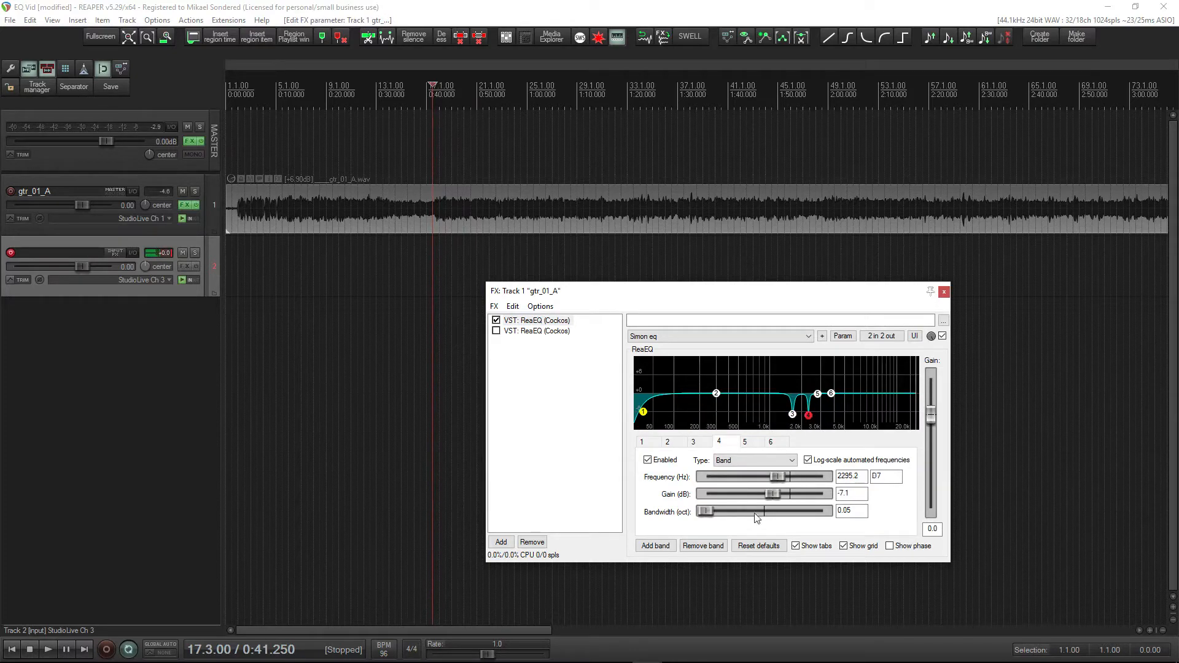
left_click(792, 415)
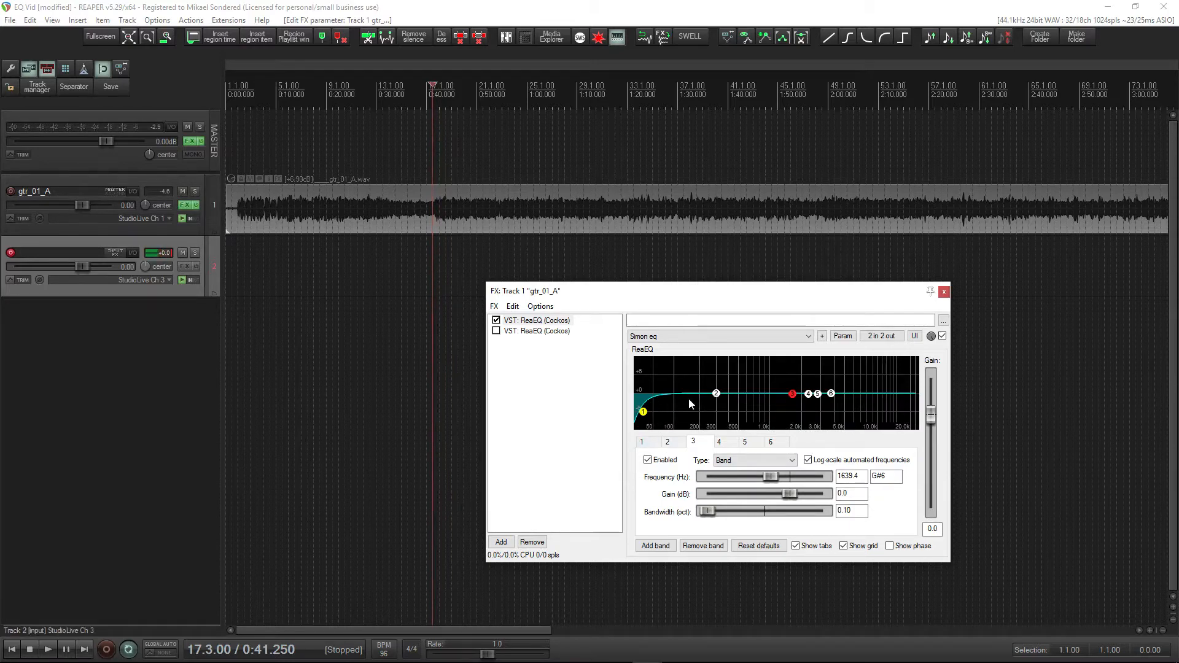
left_click(642, 440)
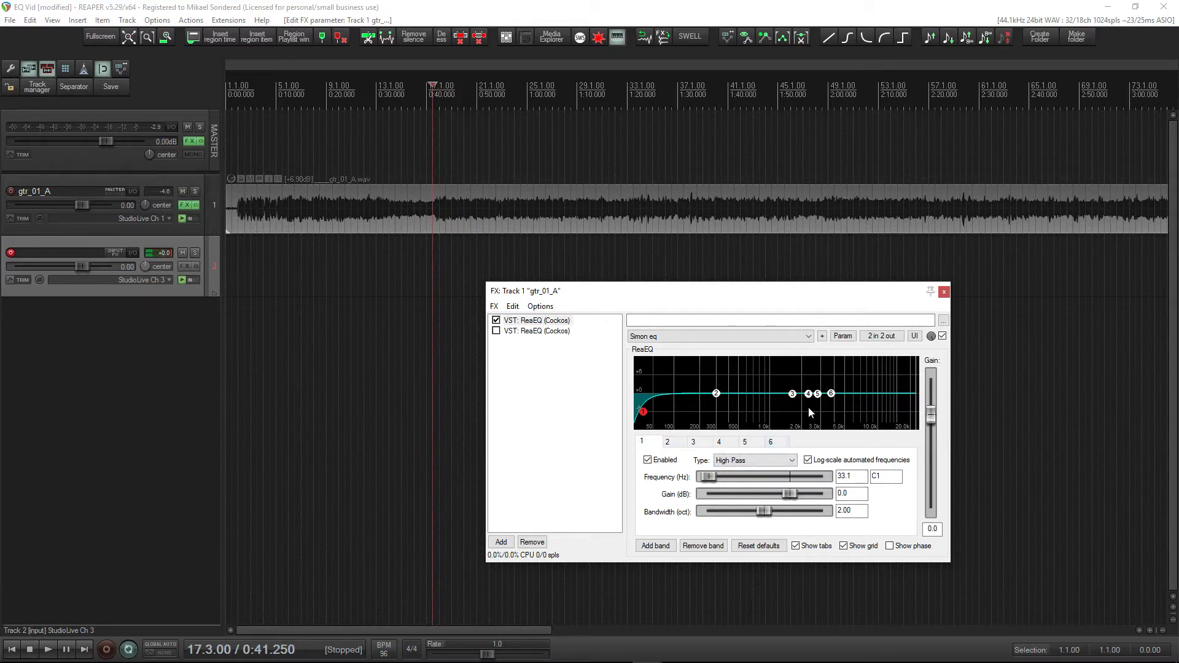
Shape band 3 into a narrow boost of about 8 dB at about 83 Hz and place the edit cursor at 47.1.00
left_click_drag(792, 393, 690, 368)
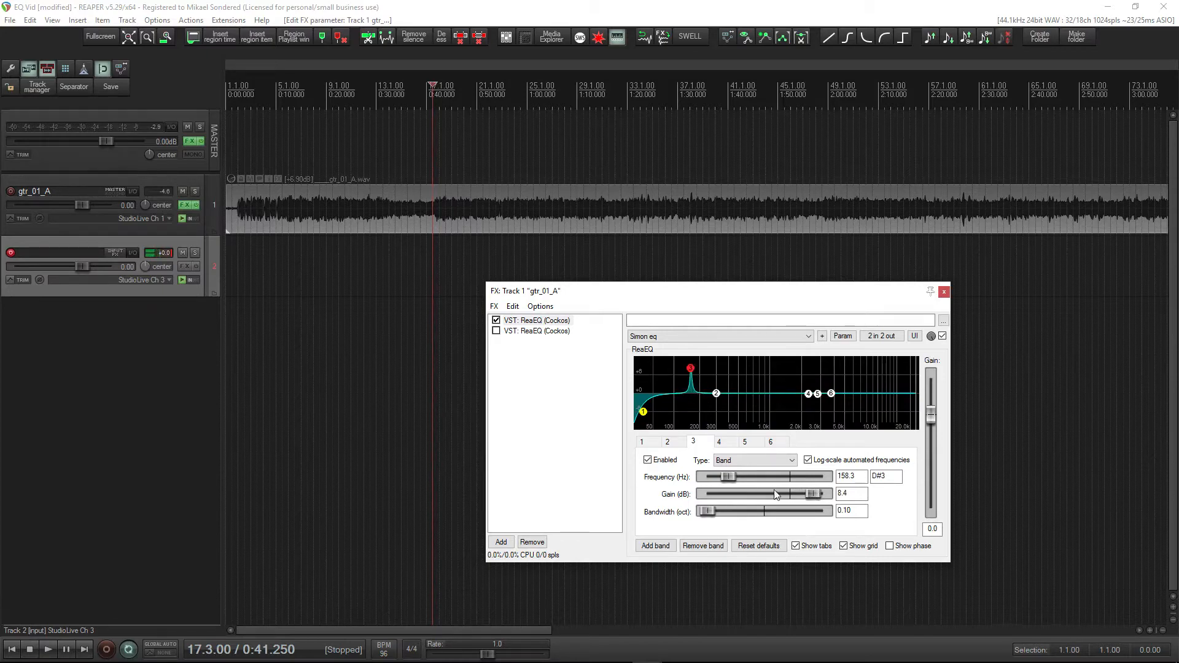
left_click_drag(690, 368, 687, 357)
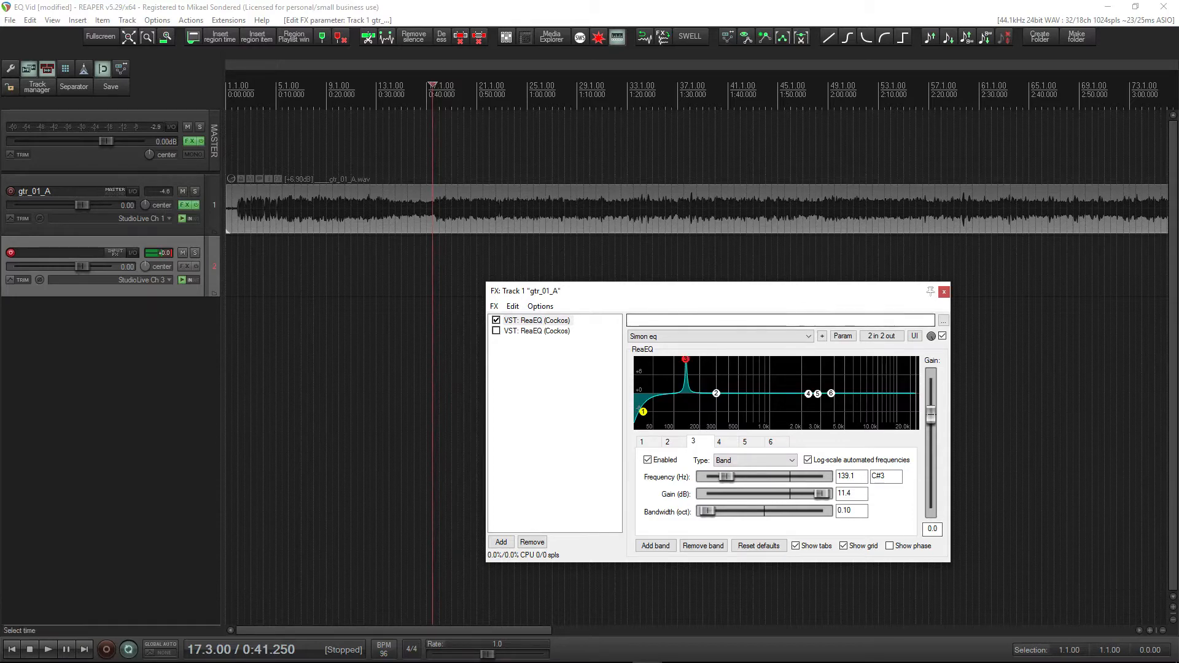
left_click(803, 260)
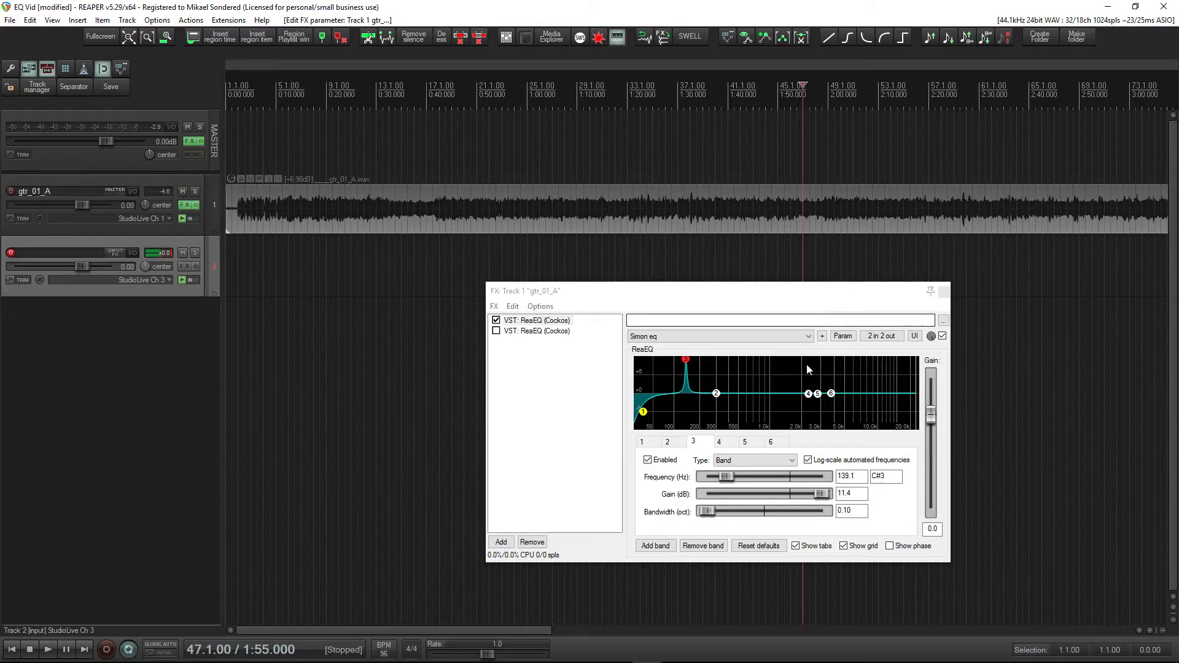
mouse_move(686, 364)
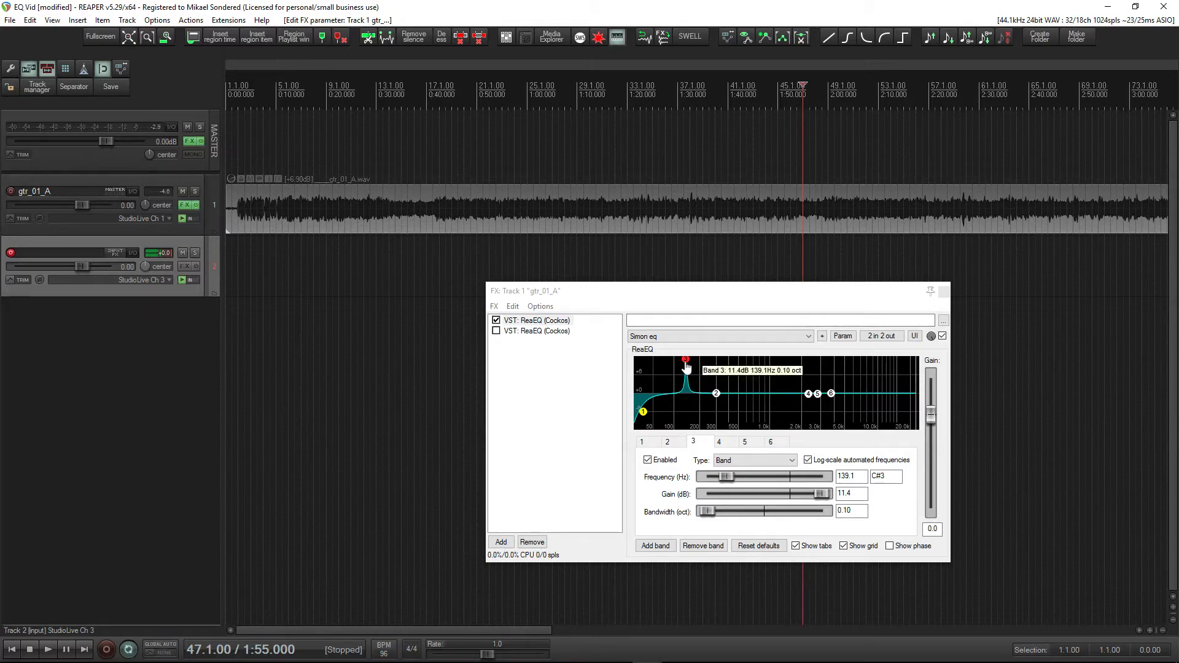
mouse_move(686, 366)
left_mouse_down()
mouse_move(657, 380)
mouse_move(679, 373)
mouse_move(669, 377)
left_mouse_up()
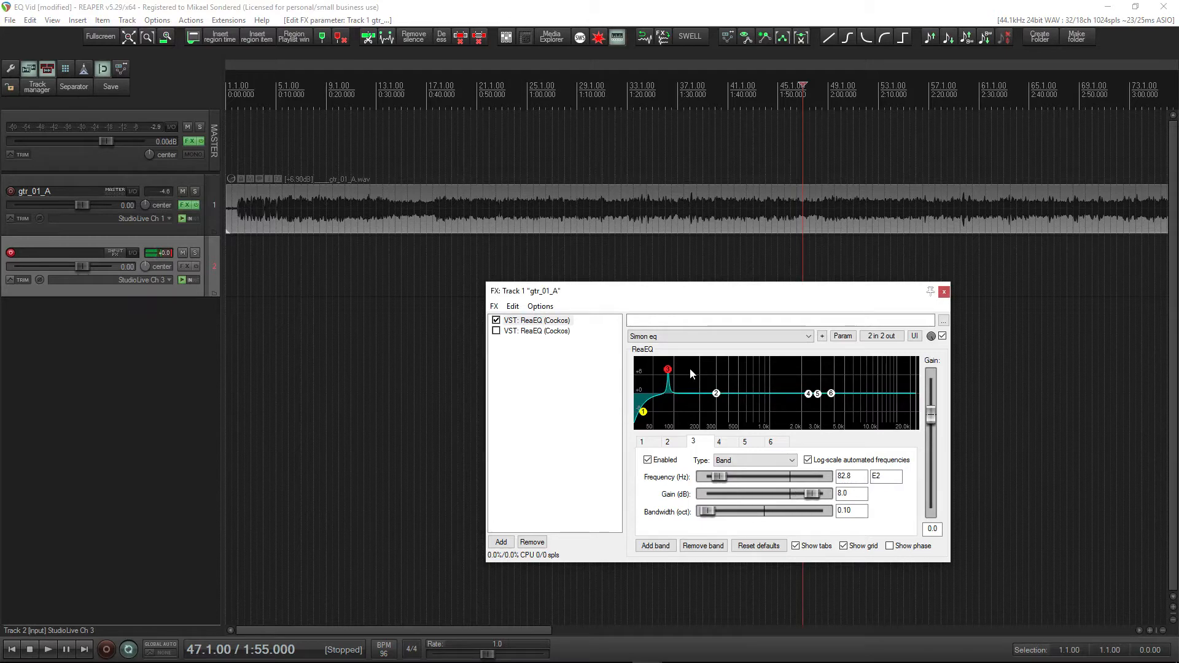
mouse_move(668, 372)
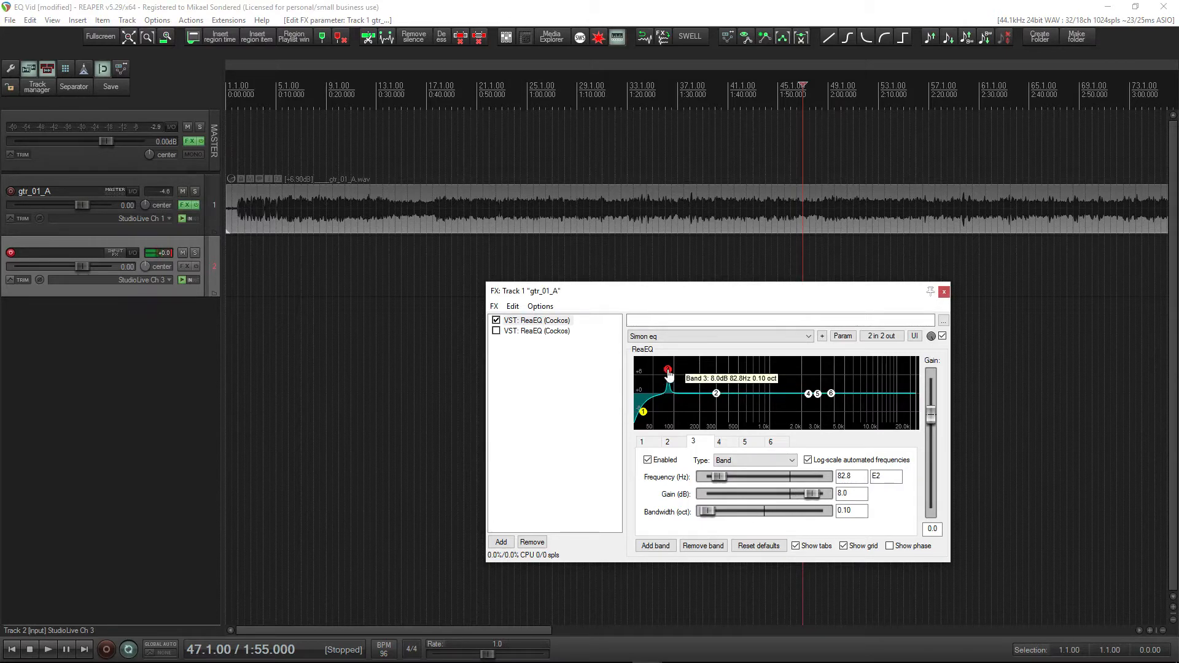
Sweep boosted band 3 up to about 714.5 Hz during playback and cut it there to about -8.2 dB
key("space")
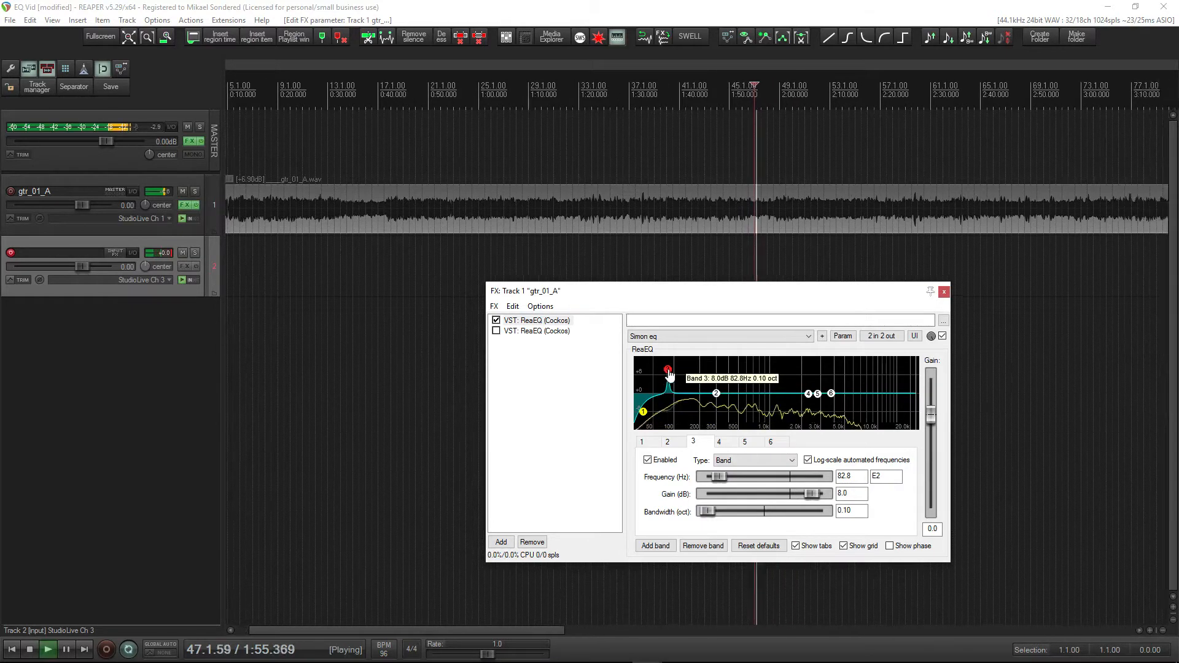
left_click_drag(669, 373, 756, 367)
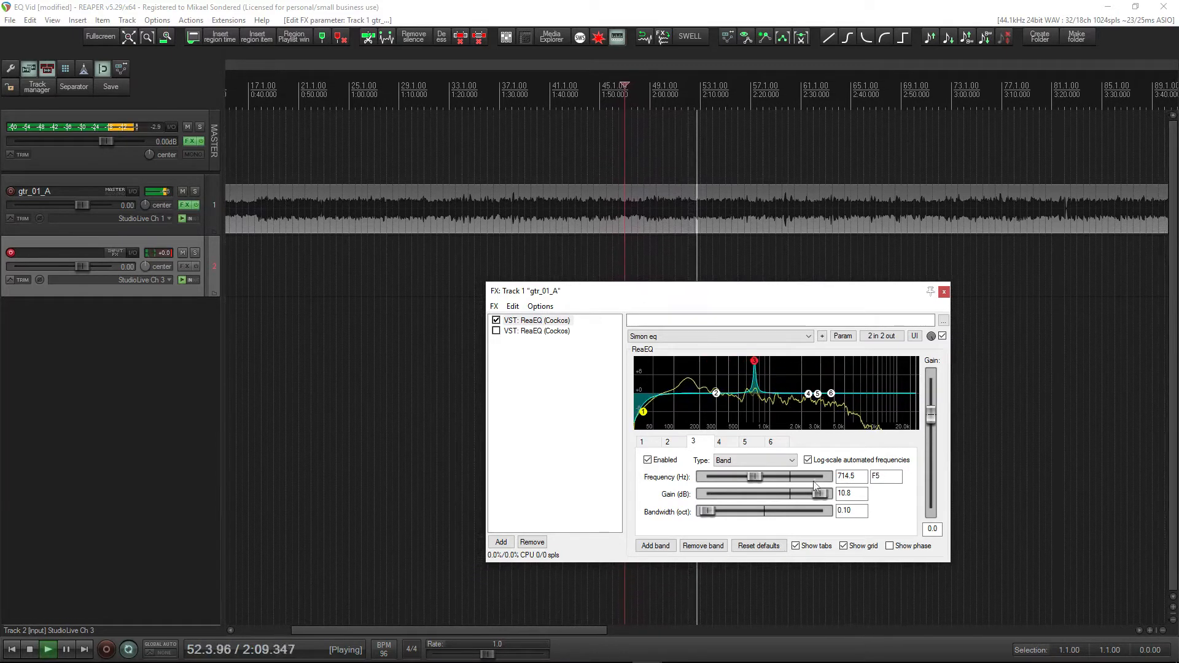
left_click_drag(820, 493, 772, 496)
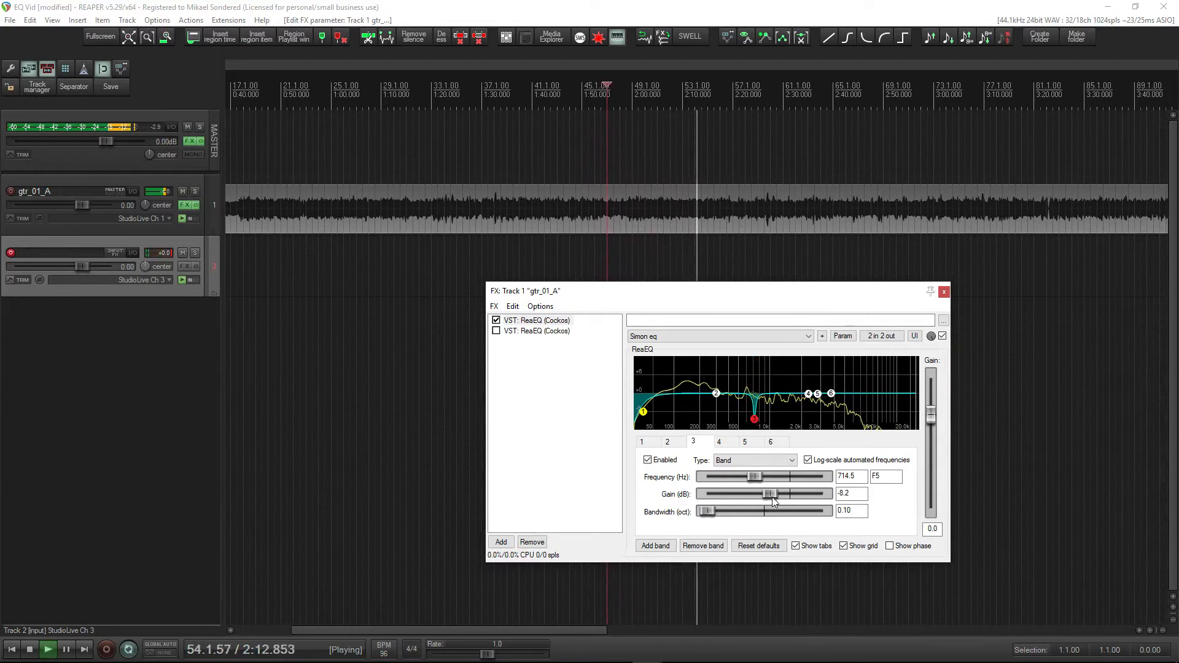
Toggle band 3 off and on during playback to compare the cut, and stop playback
left_click(649, 462)
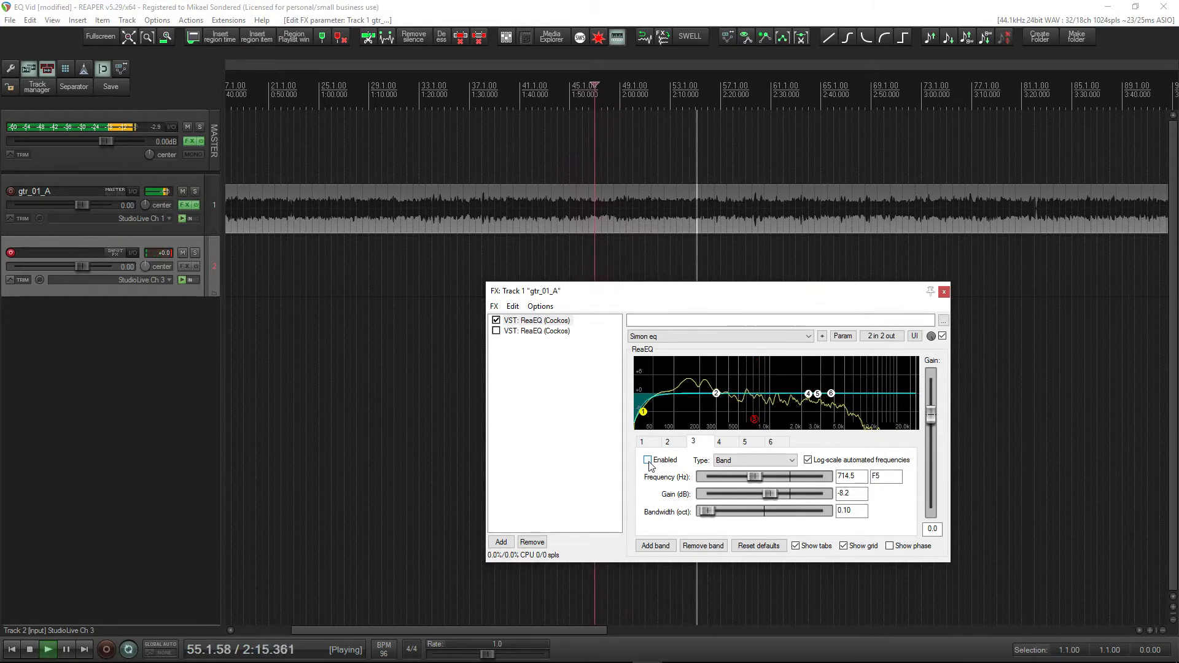
left_click(647, 460)
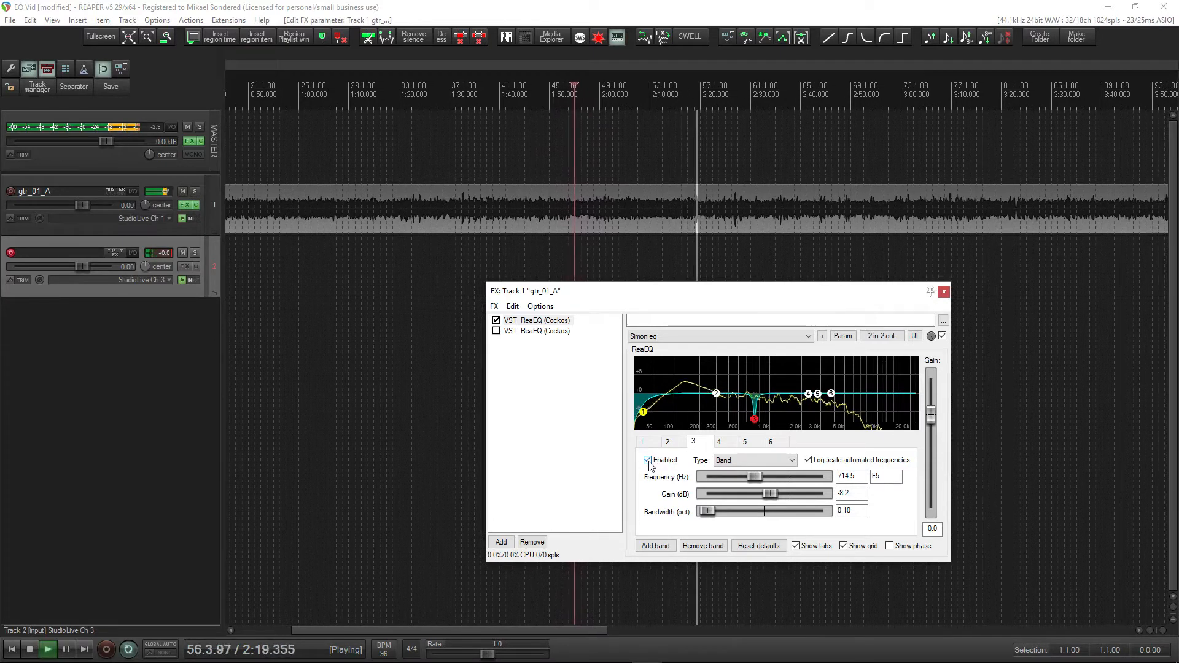
left_click(647, 461)
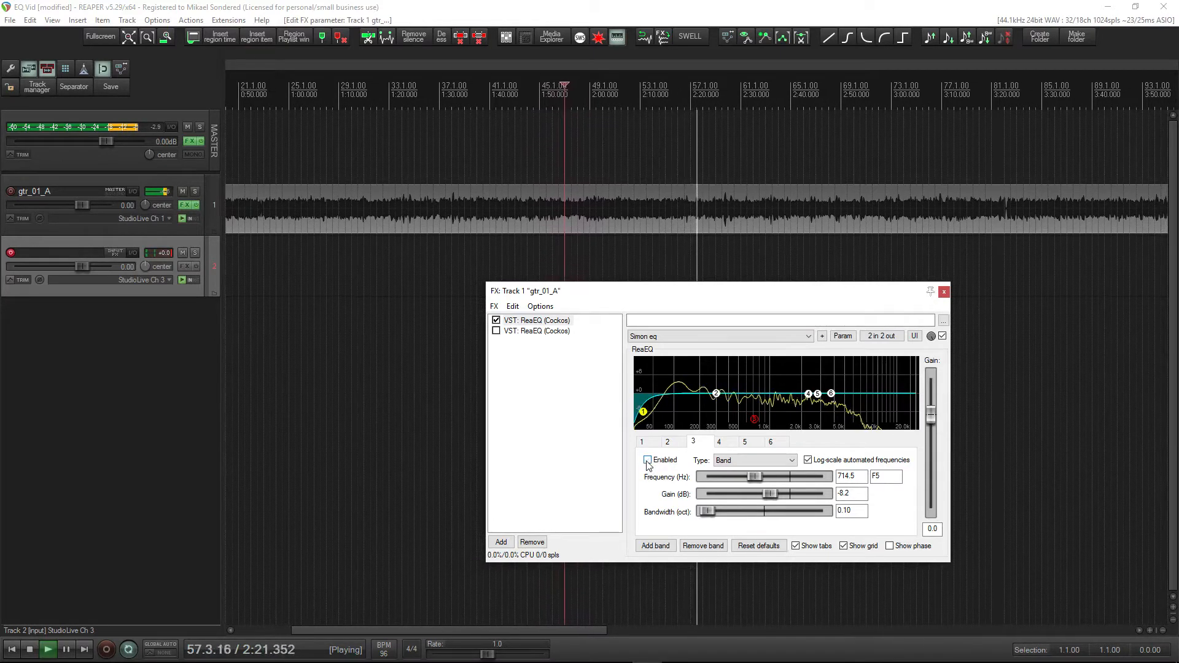
left_click(648, 461)
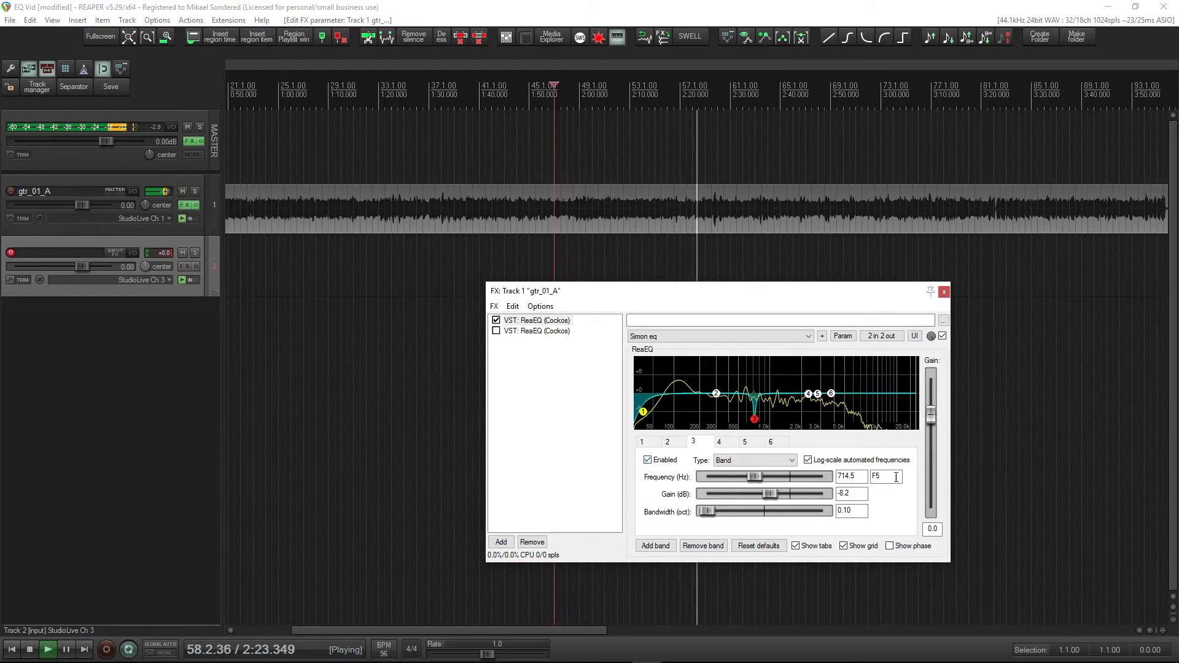
key("space")
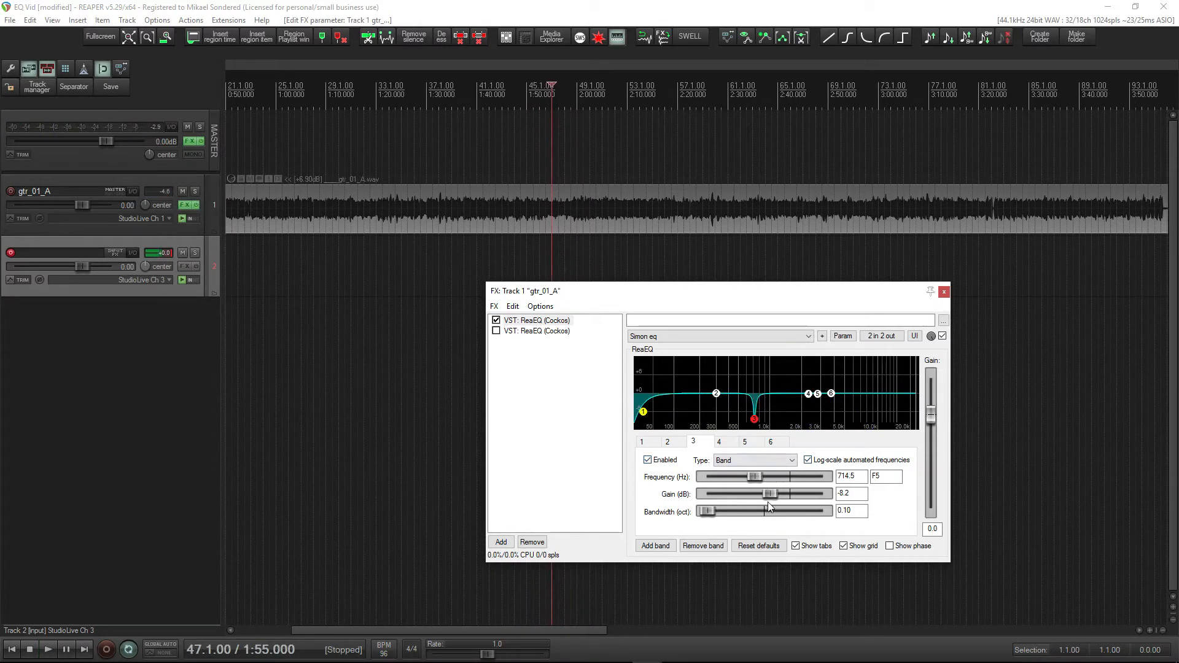
Boost and re-sweep band 3 during playback, settle it at 783.0 Hz with -7.5 dB gain, and compare it against the disabled band
left_click_drag(771, 492, 778, 493)
key("space")
left_click_drag(778, 495, 818, 493)
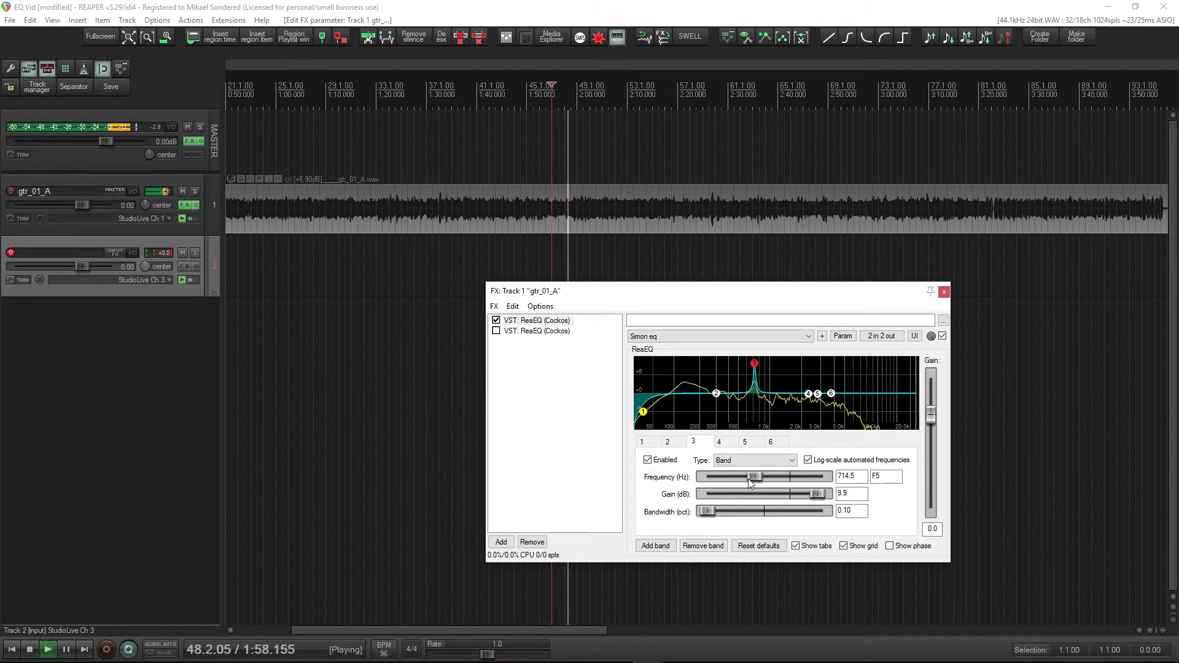
left_click_drag(746, 478, 769, 494)
left_click(648, 459)
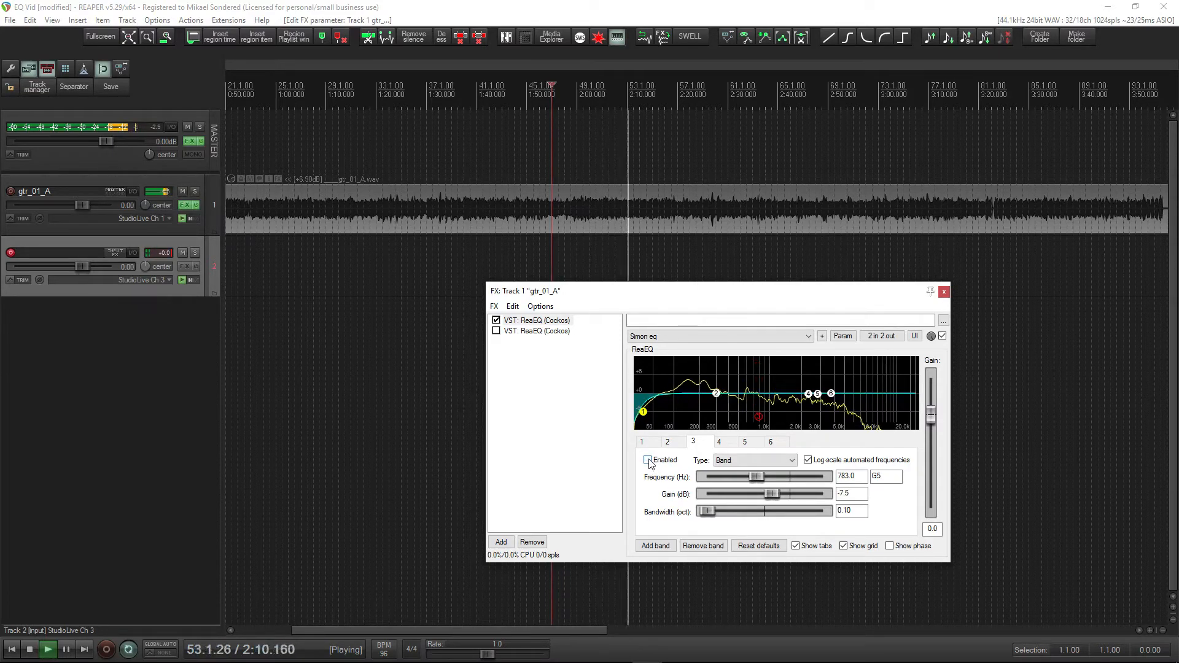
left_click(647, 460)
key("space")
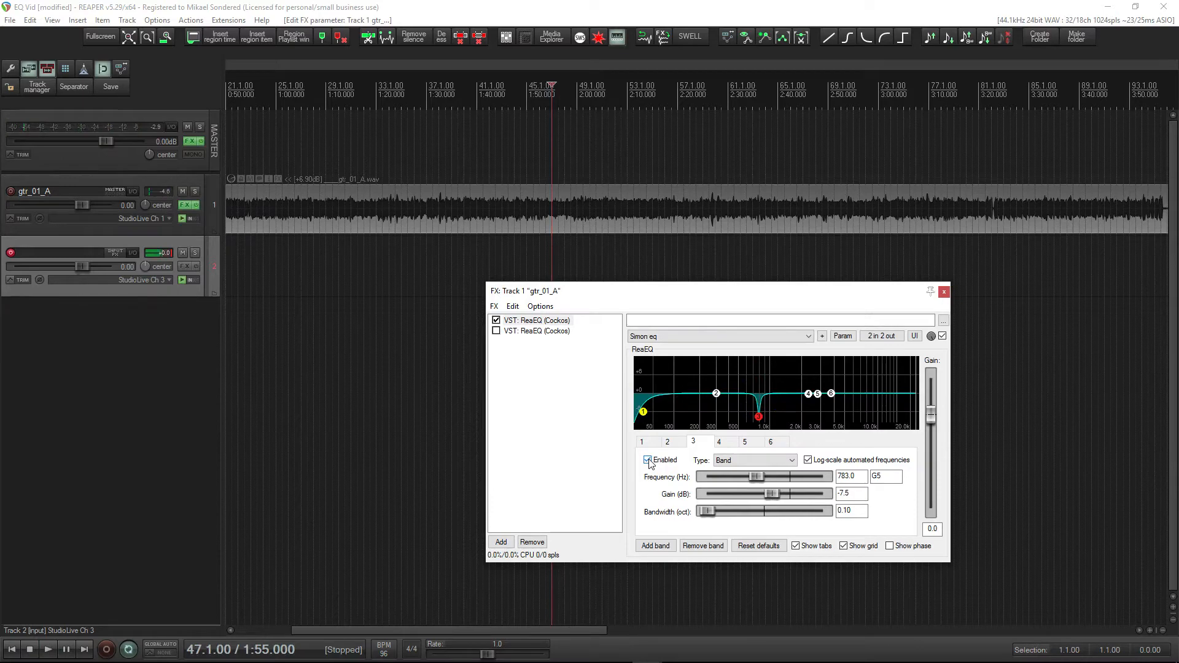
Boost and sweep band 4 during playback, and settle it as a cut at 2357.6 Hz with -8.5 dB gain
mouse_move(809, 396)
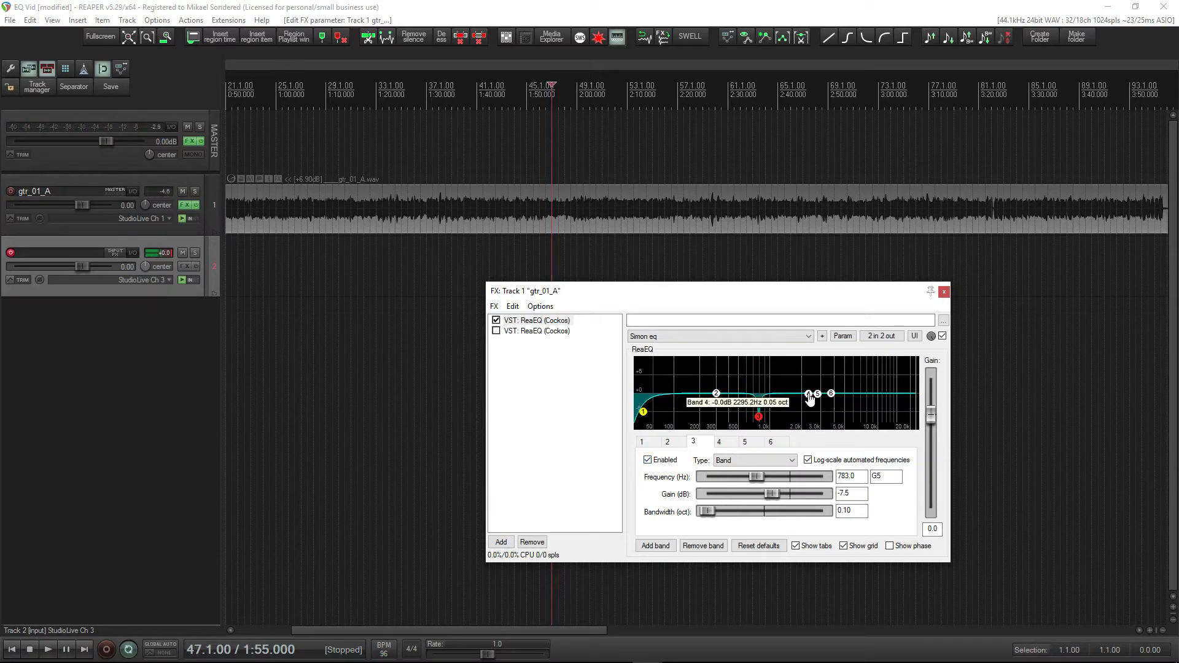
left_click_drag(808, 398, 812, 367)
key("space")
left_click_drag(820, 494, 772, 496)
key("space")
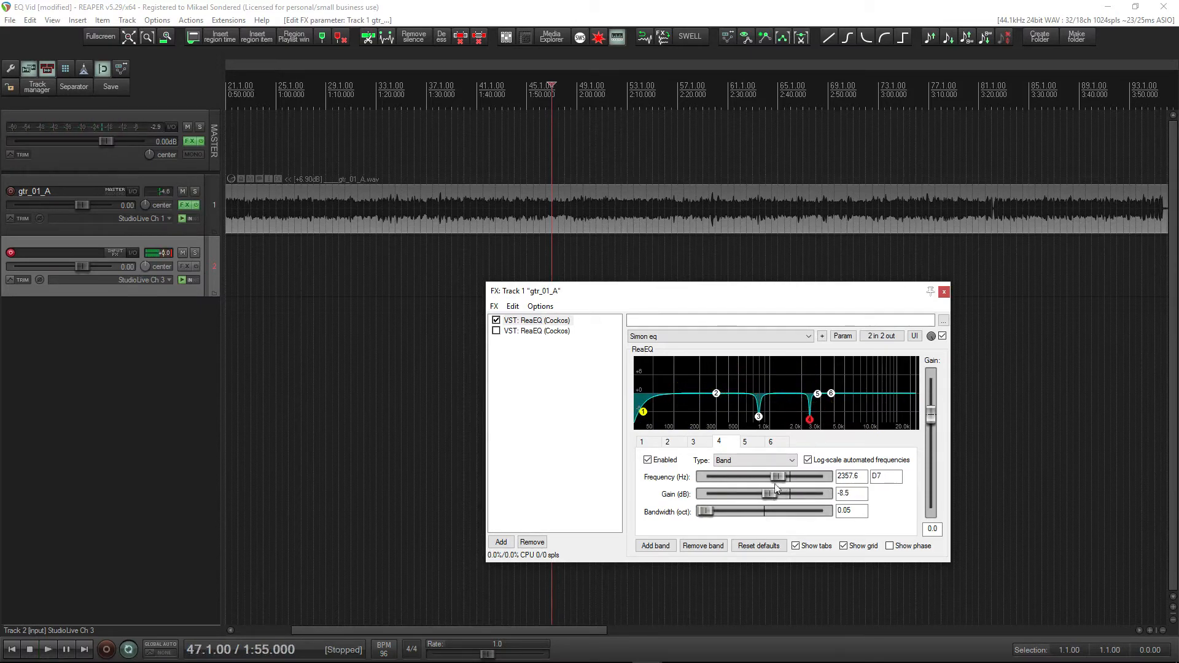
Boost and sweep band 5 during playback, and settle it as a cut at 2945.7 Hz with -8.5 dB gain
left_click(817, 394)
left_click_drag(819, 400, 814, 362)
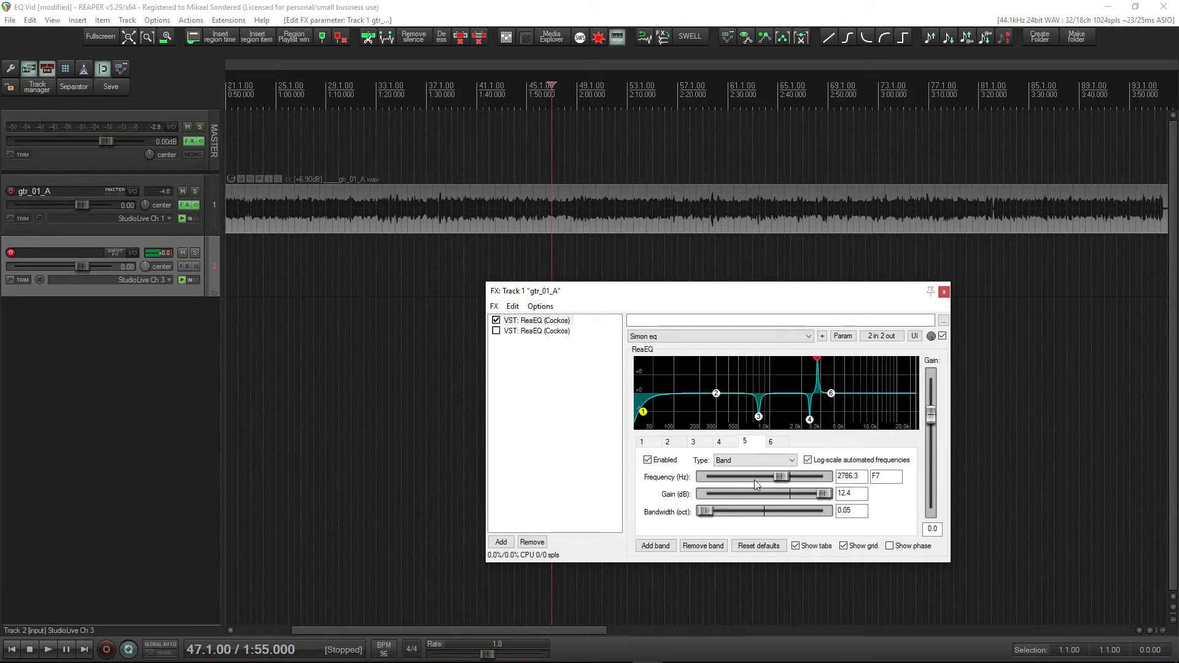
left_click_drag(823, 494, 817, 496)
key("space")
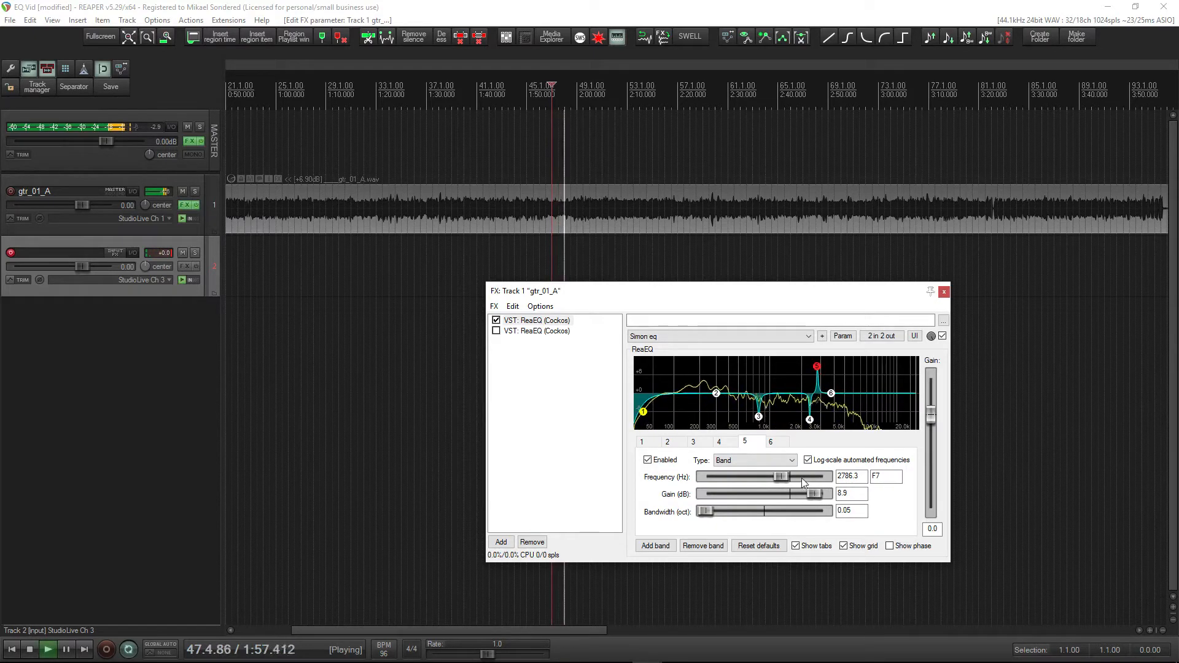
left_click_drag(785, 476, 765, 503)
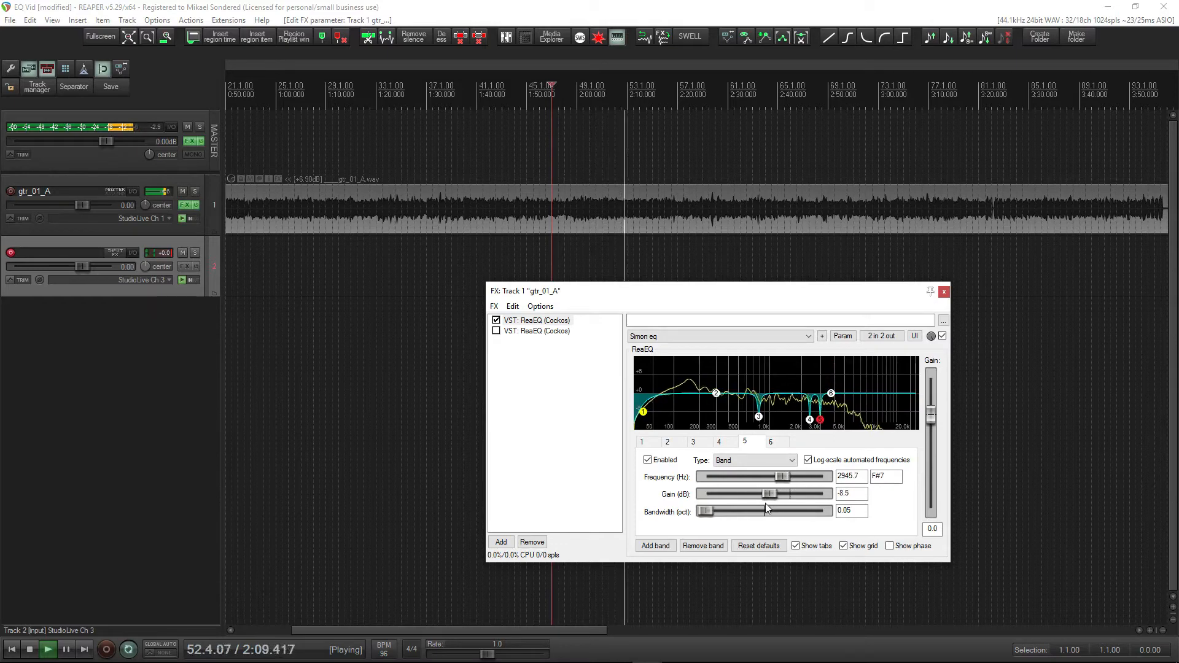
Boost and sweep band 6 during playback, and settle it as a cut at 3846.7 Hz with -8.6 dB gain
left_click(831, 394)
mouse_move(788, 494)
left_mouse_down()
mouse_move(816, 500)
mouse_move(793, 480)
mouse_move(768, 503)
left_mouse_up()
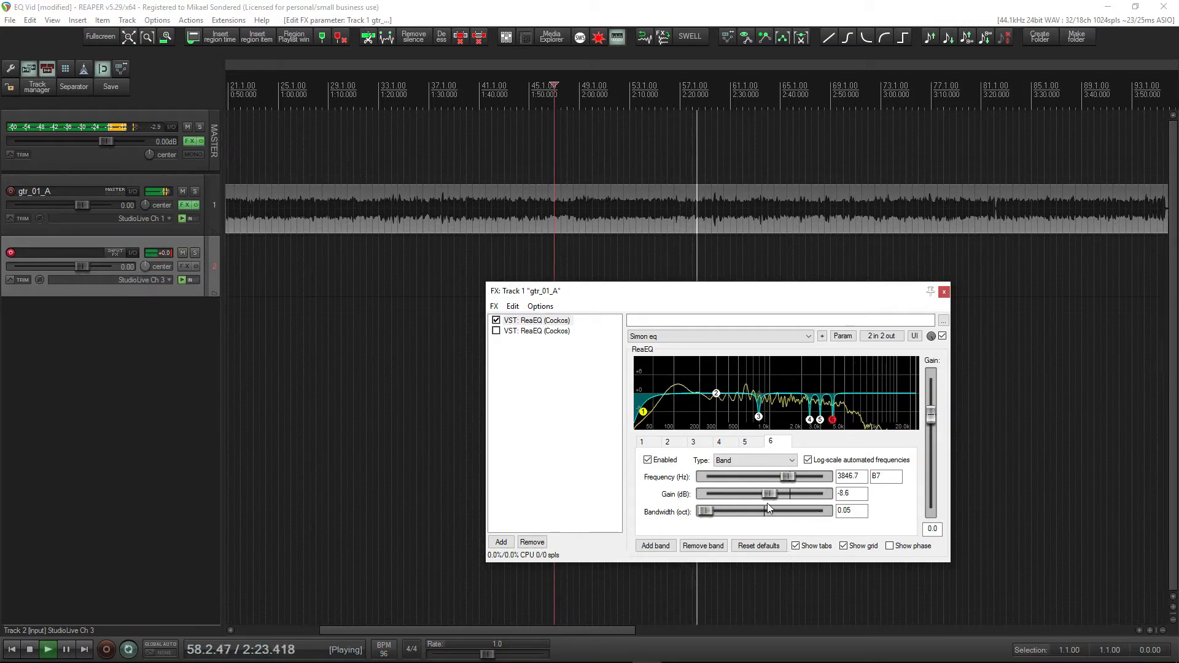
Bypass and re-enable the first ReaEQ during playback to compare the notched guitar with the original, and stop playback
left_click(942, 335)
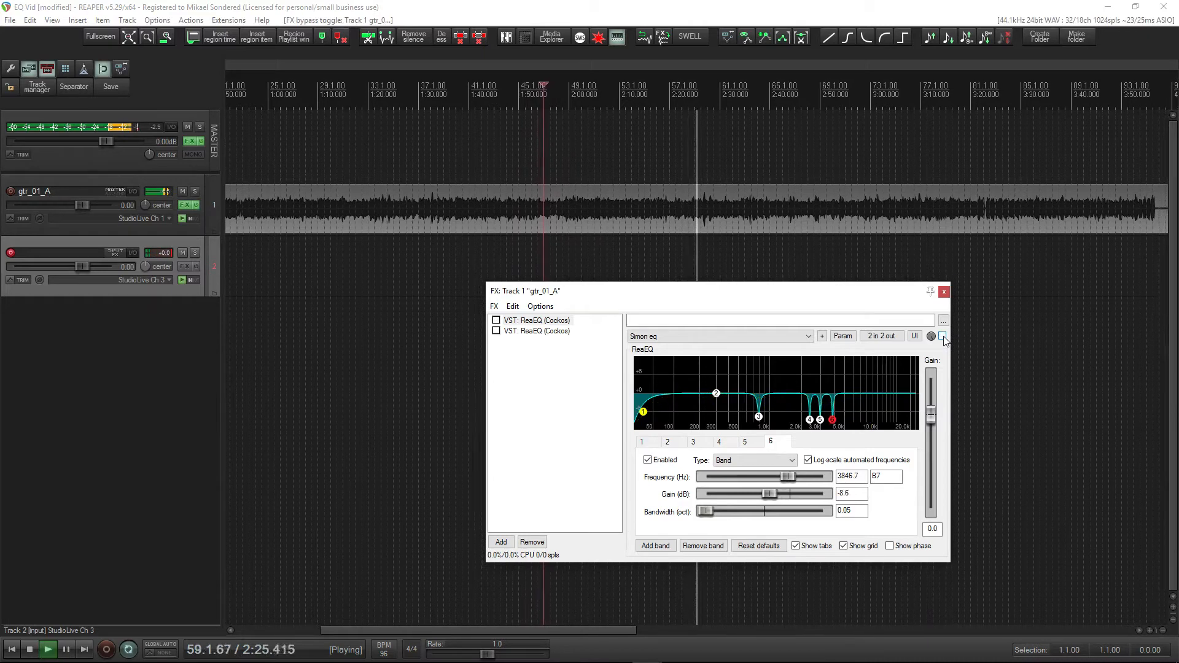
left_click(942, 335)
key("space")
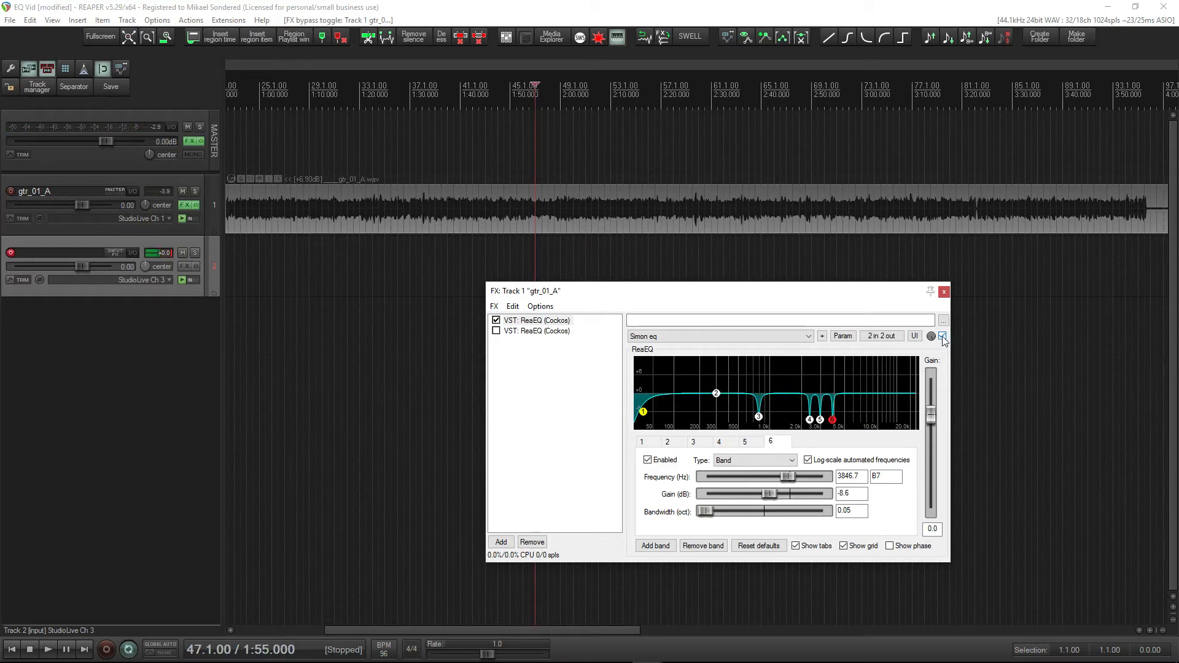
key("space")
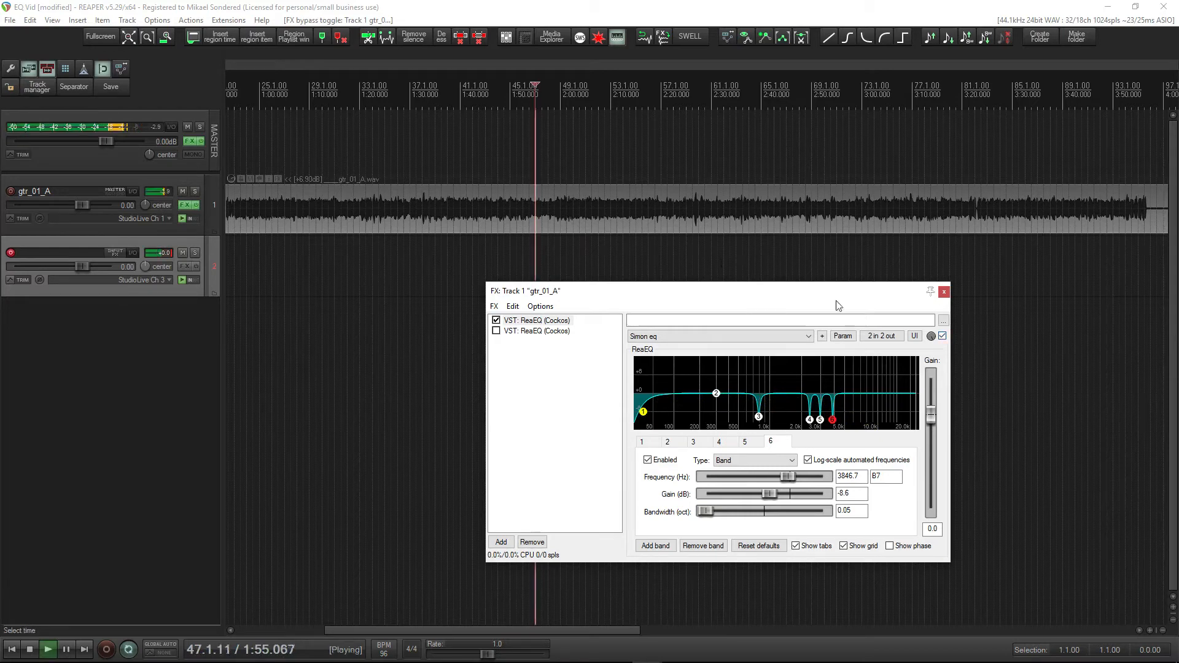
left_click(942, 337)
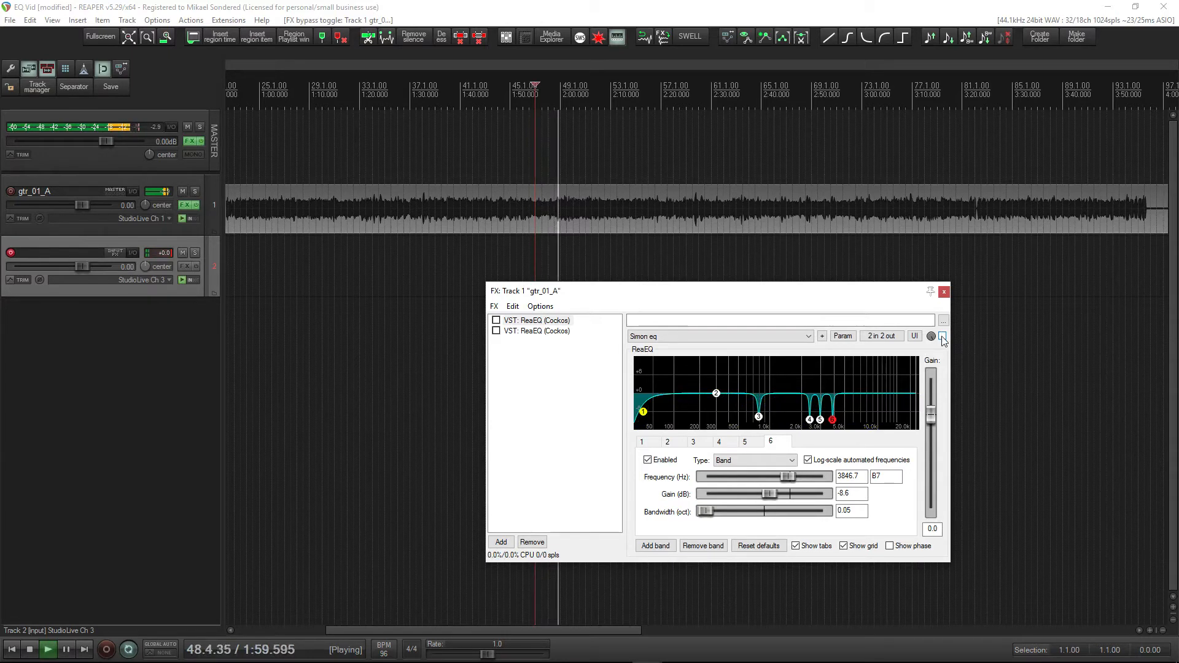
left_click(942, 337)
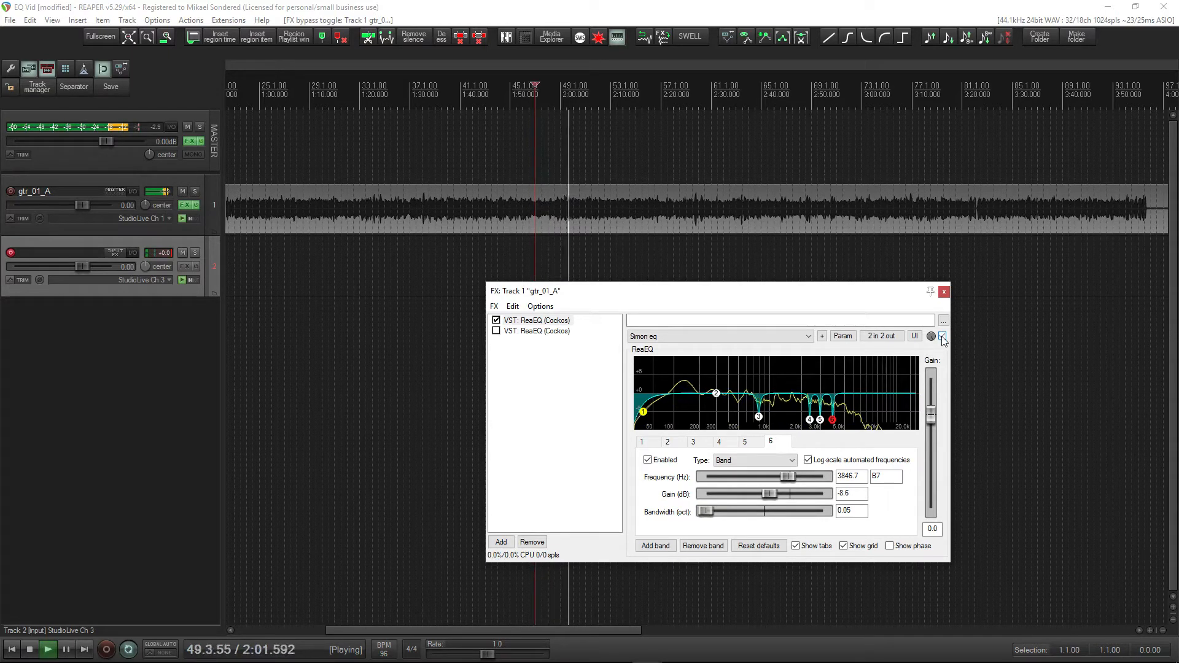
key("space")
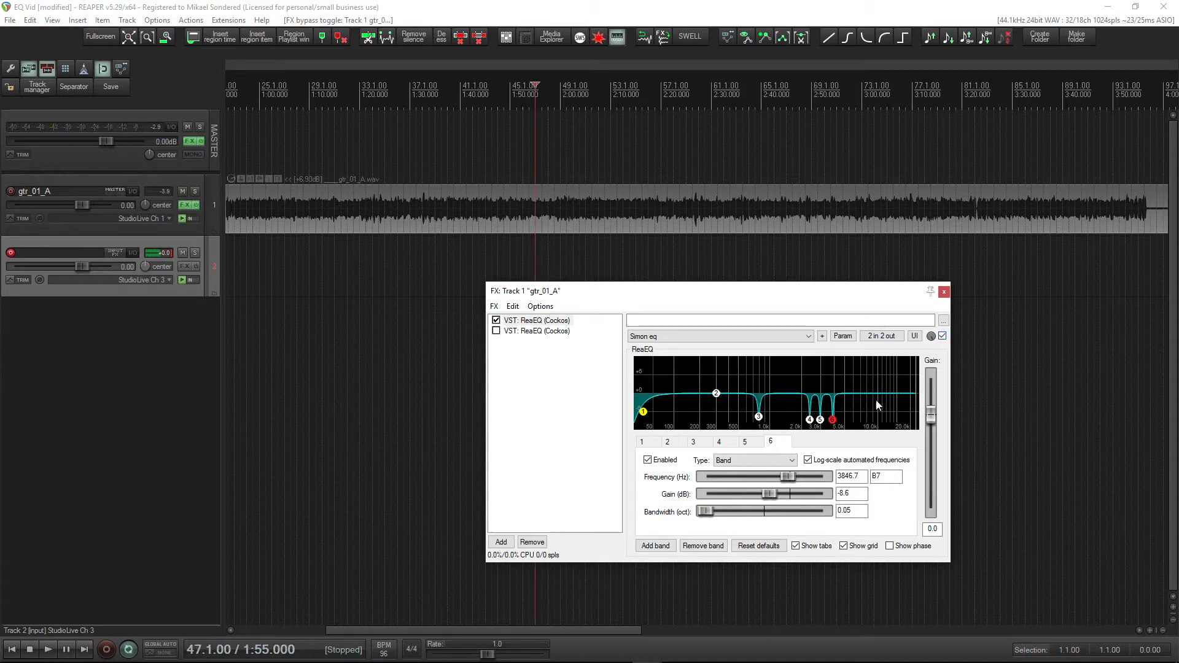
Shift low-shelf band 2 to 377.6 Hz, return its gain to flat, and reselect band 6
mouse_move(717, 395)
left_mouse_down()
mouse_move(745, 362)
mouse_move(729, 400)
left_mouse_up()
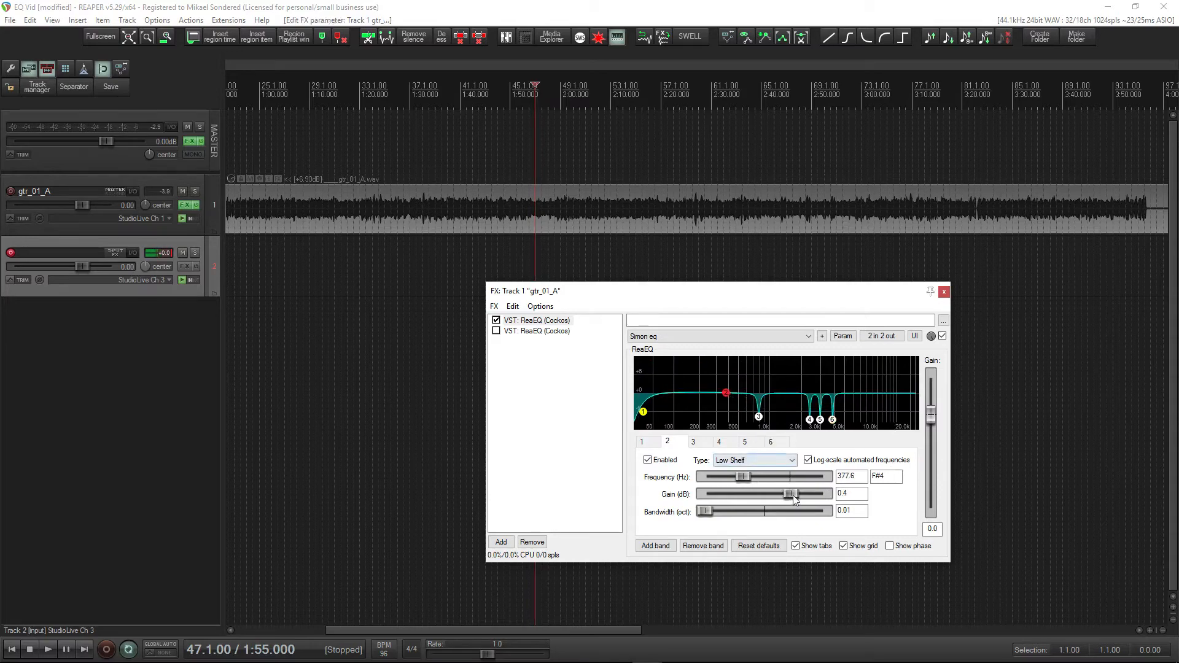
left_click(788, 444)
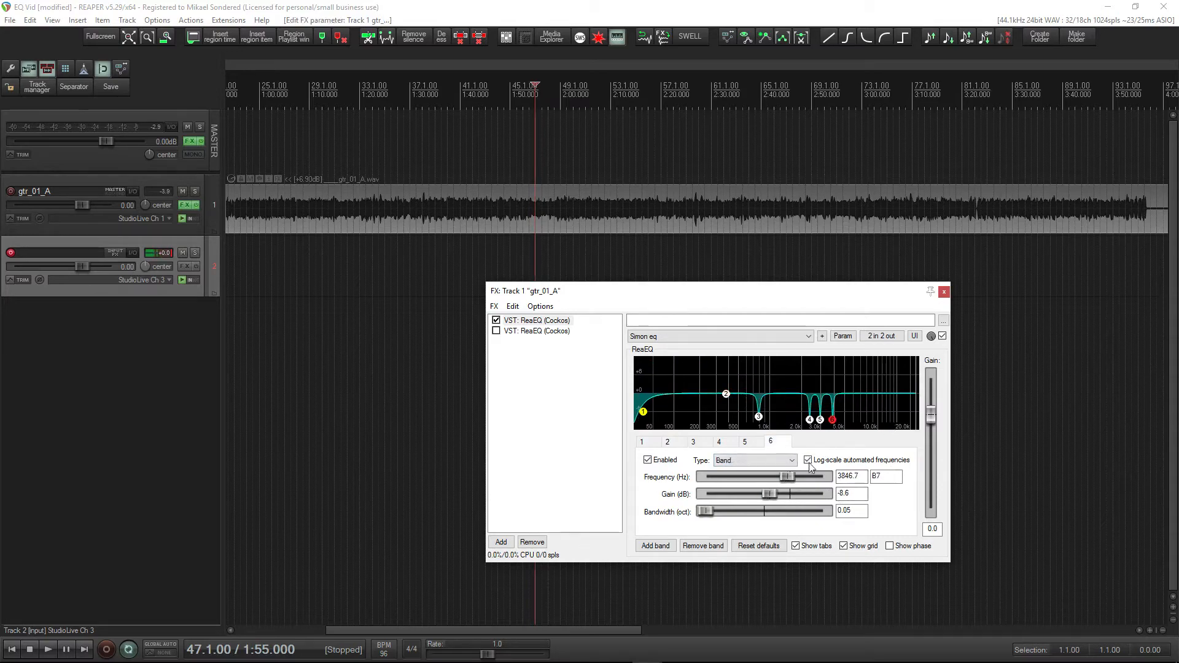
Add a seventh band to the first ReaEQ and boost it by 9.4 dB at 5206.4 Hz with a 0.10 octave bandwidth
left_click(655, 545)
left_click_drag(754, 394, 873, 379)
scroll(873, 379, "down", 5)
scroll(873, 379, "down", 8)
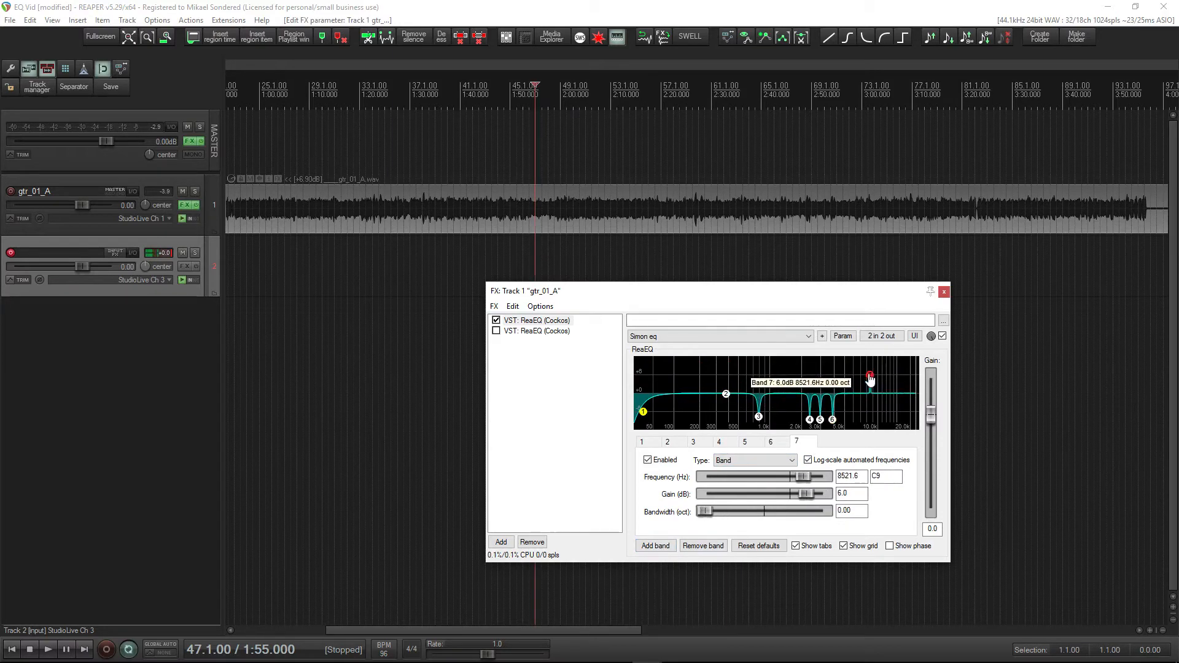
scroll(873, 379, "up", 3)
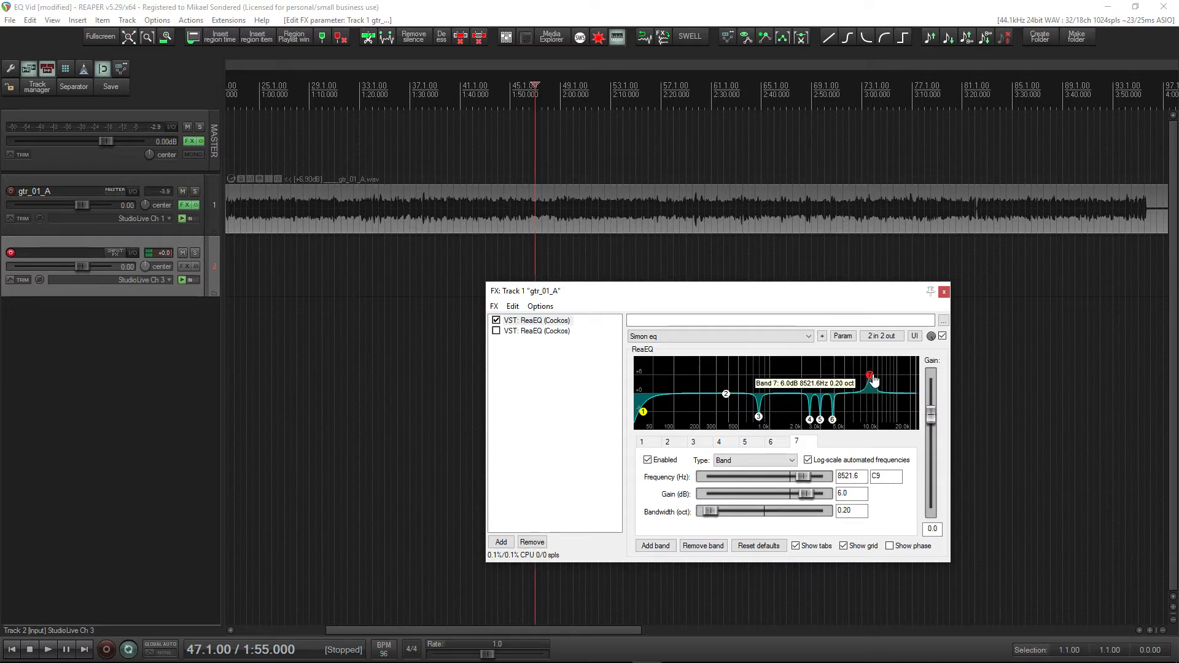
left_click_drag(873, 379, 846, 365)
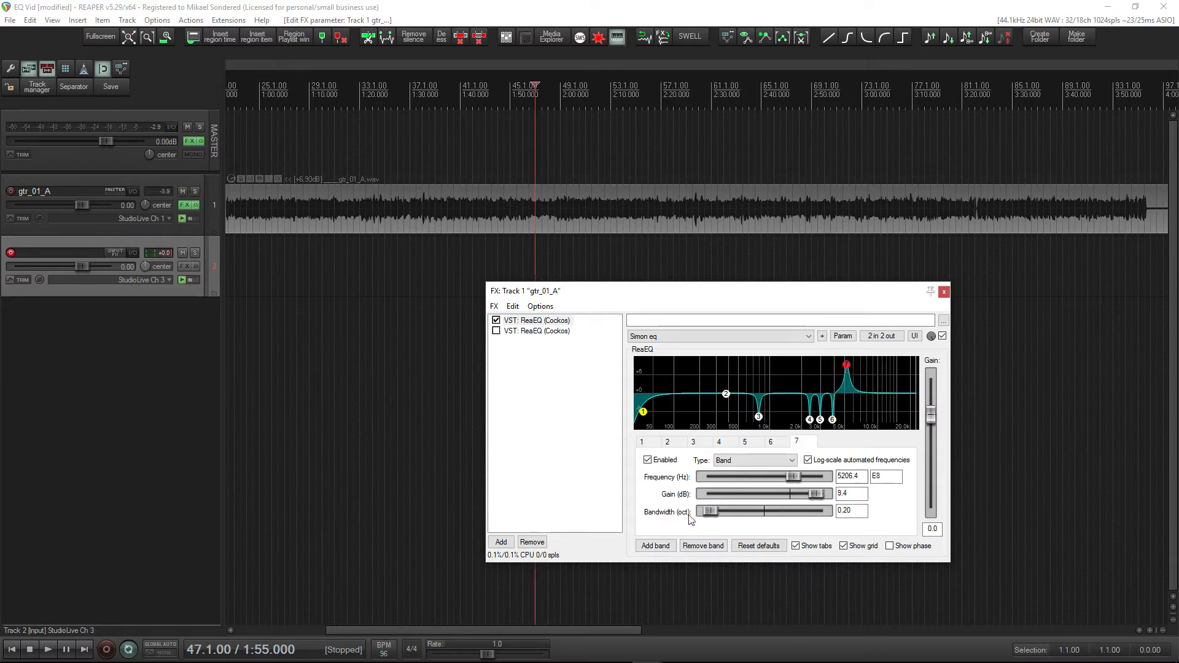
left_click_drag(712, 517, 706, 517)
Sweep band 7 during playback, settle it at 5628.3 Hz with -3.2 dB gain, and move band 6 to 3948.3 Hz
key("space")
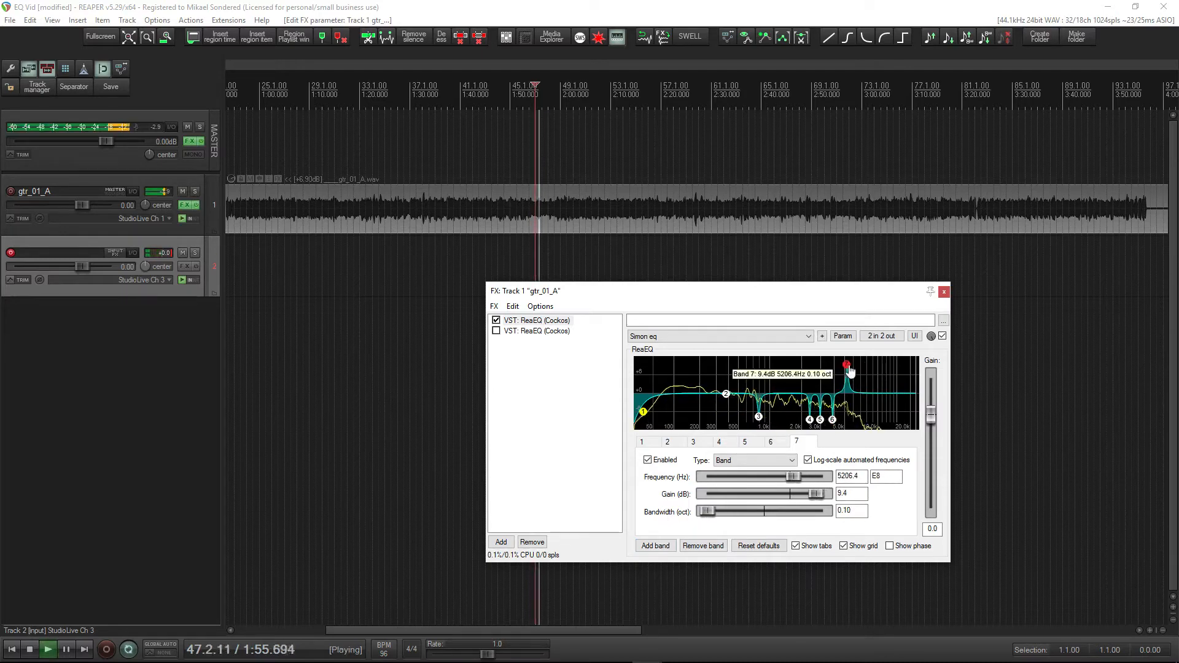
mouse_move(846, 365)
left_mouse_down()
mouse_move(894, 364)
mouse_move(851, 361)
left_mouse_up()
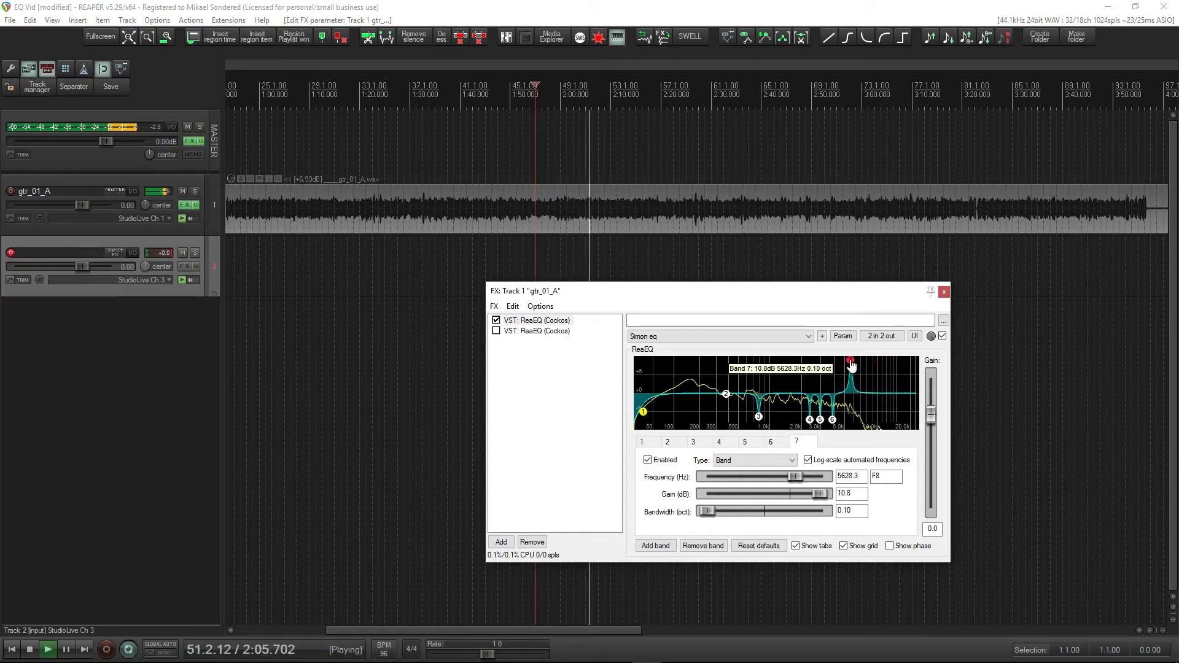
left_click_drag(819, 494, 785, 503)
key("space")
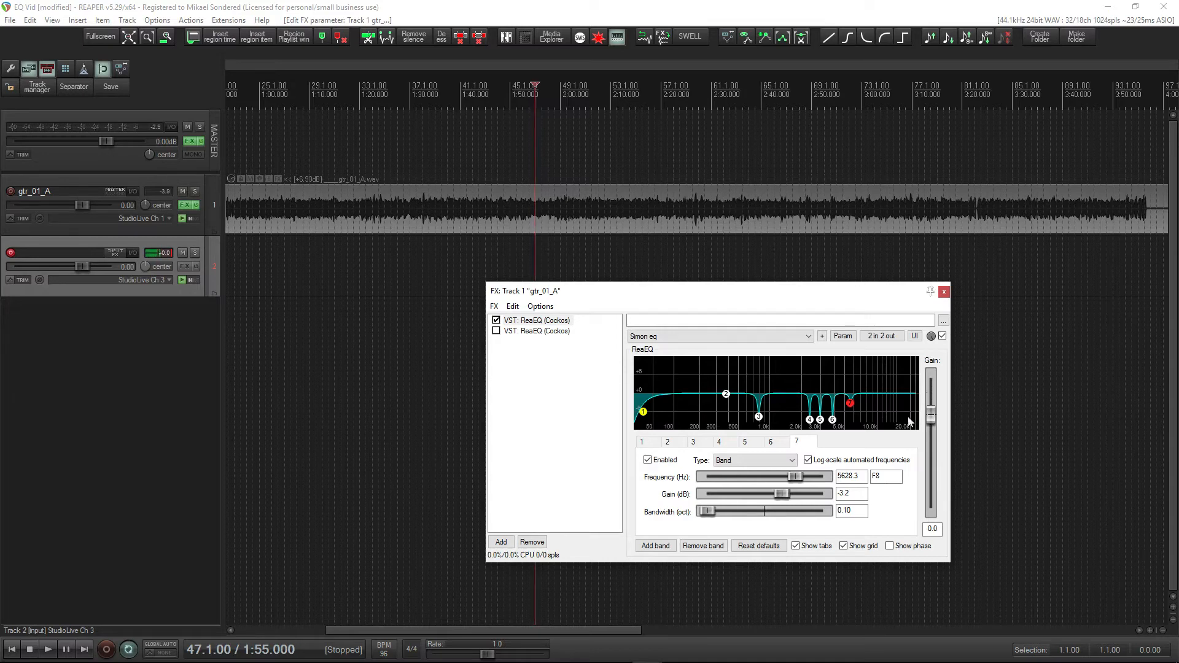
left_click(832, 421)
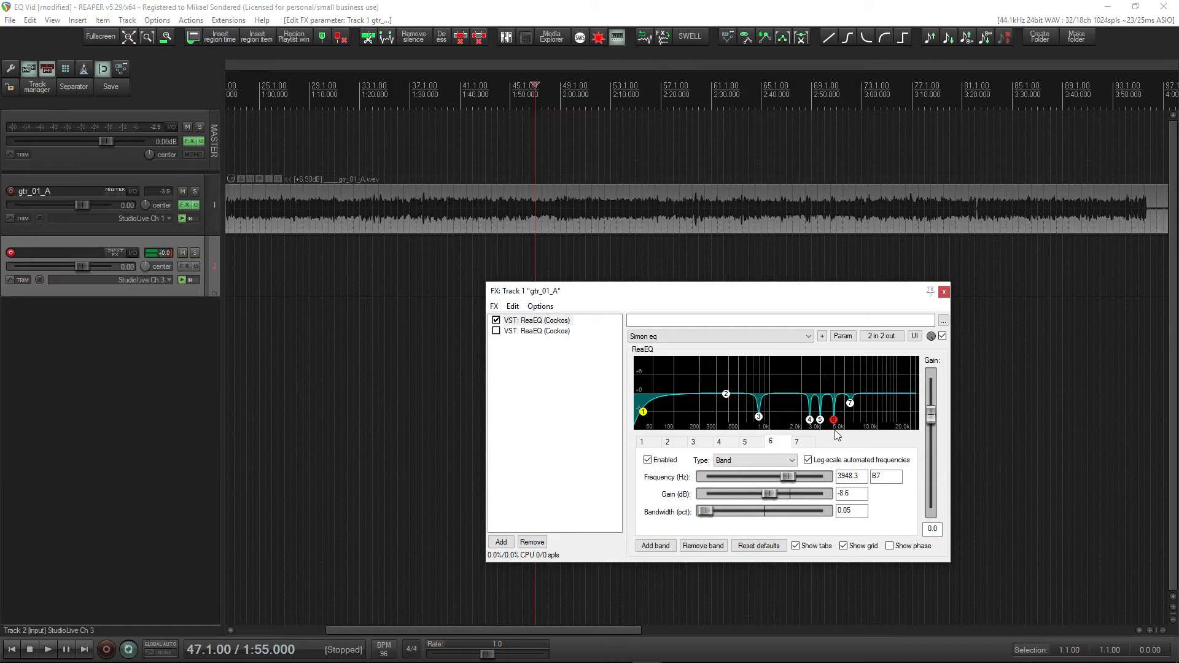
Open the second ReaEQ instance, start playback, and switch the effect on
left_click(545, 332)
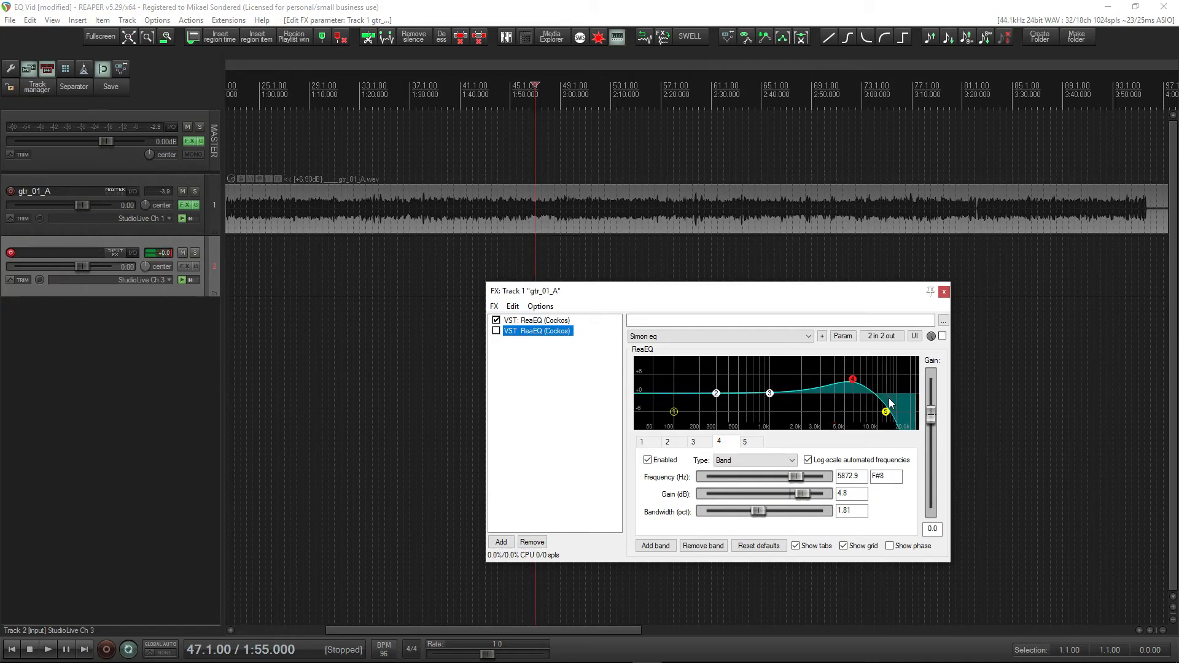
left_click(496, 330)
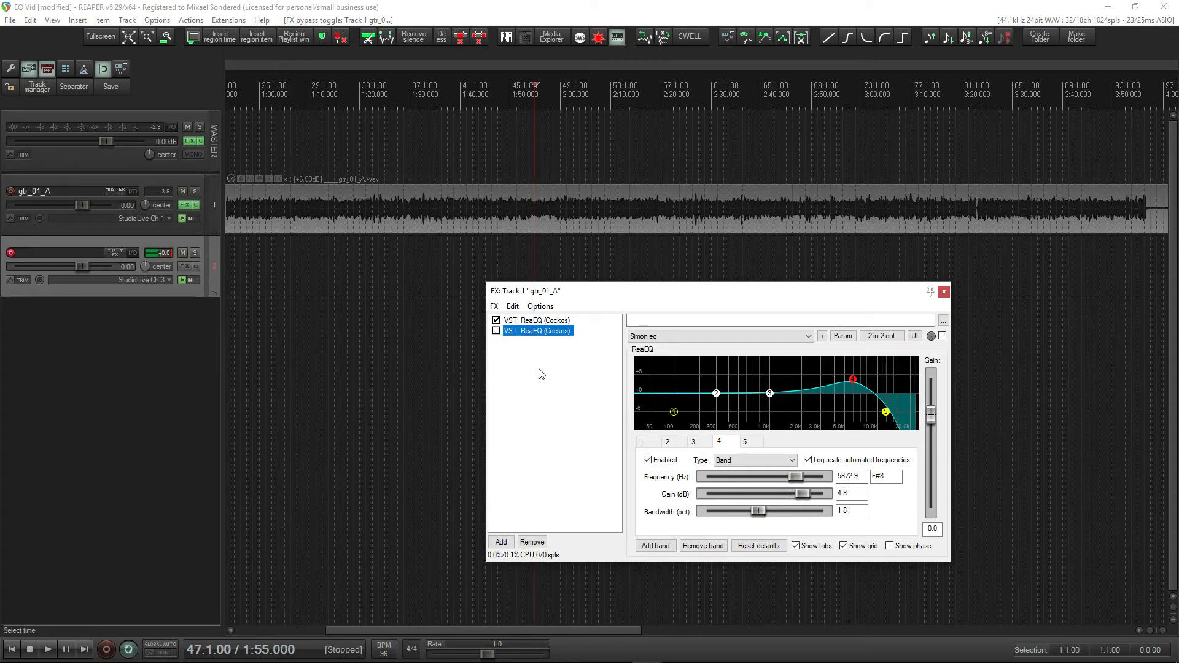
key("space")
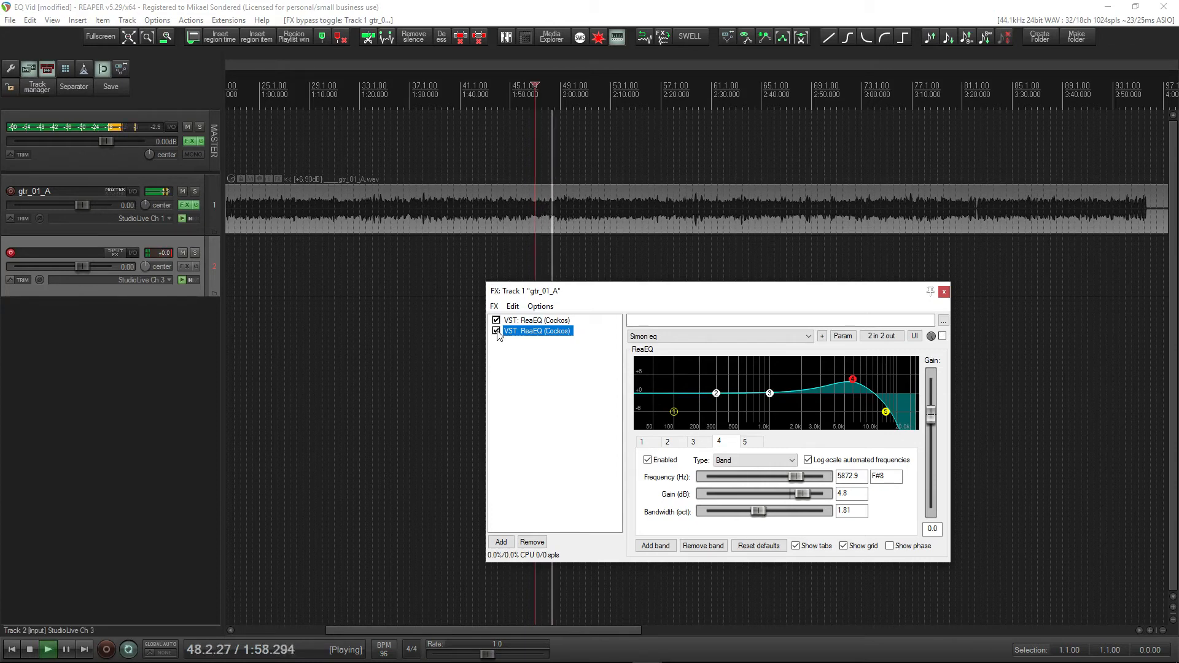
left_click(496, 331)
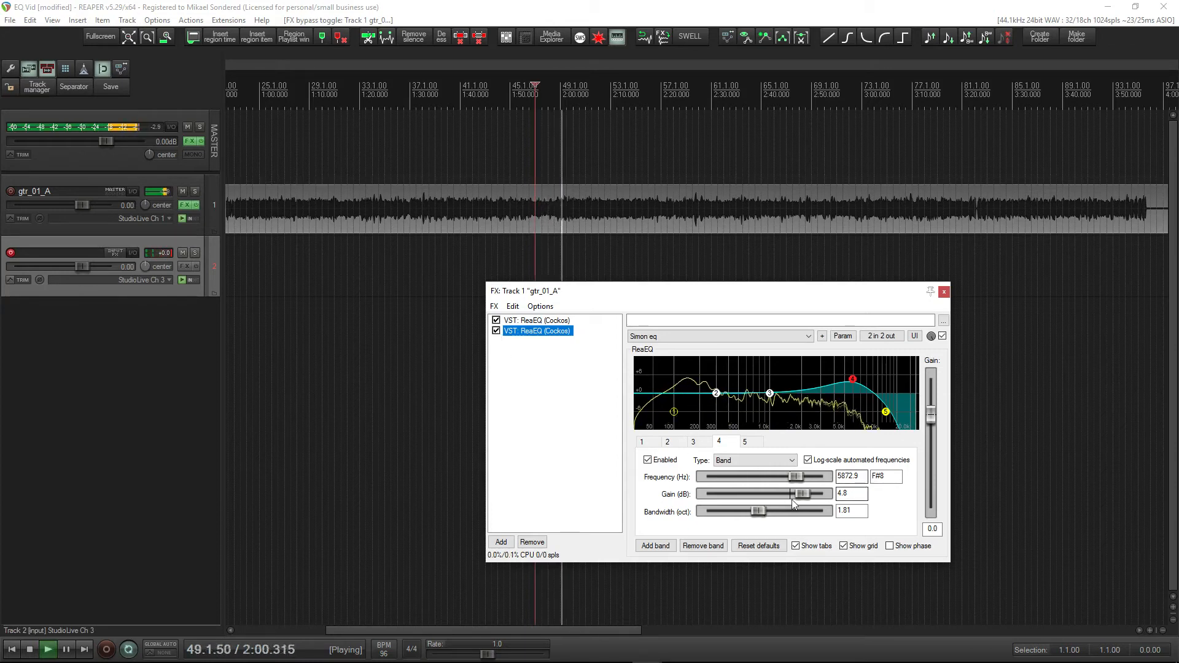
Set band 4 of the second ReaEQ to 4.1 dB gain at 5462.5 Hz while listening
scroll(801, 492, "down", 3)
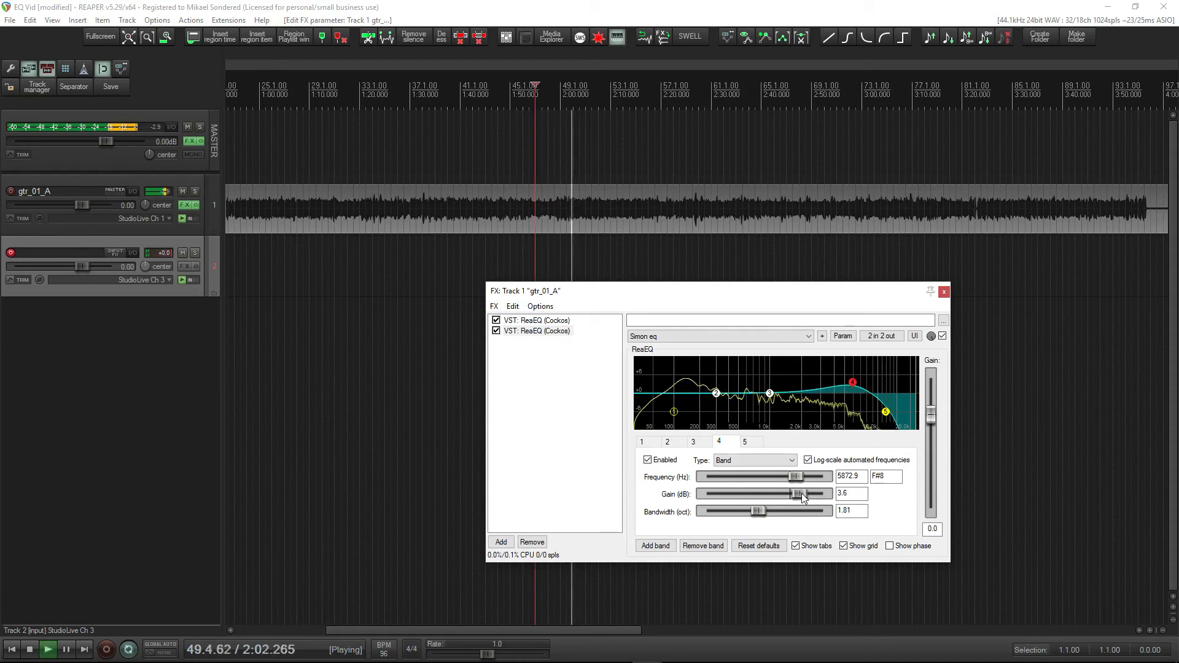
scroll(801, 493, "up", 1)
scroll(796, 478, "down", 2)
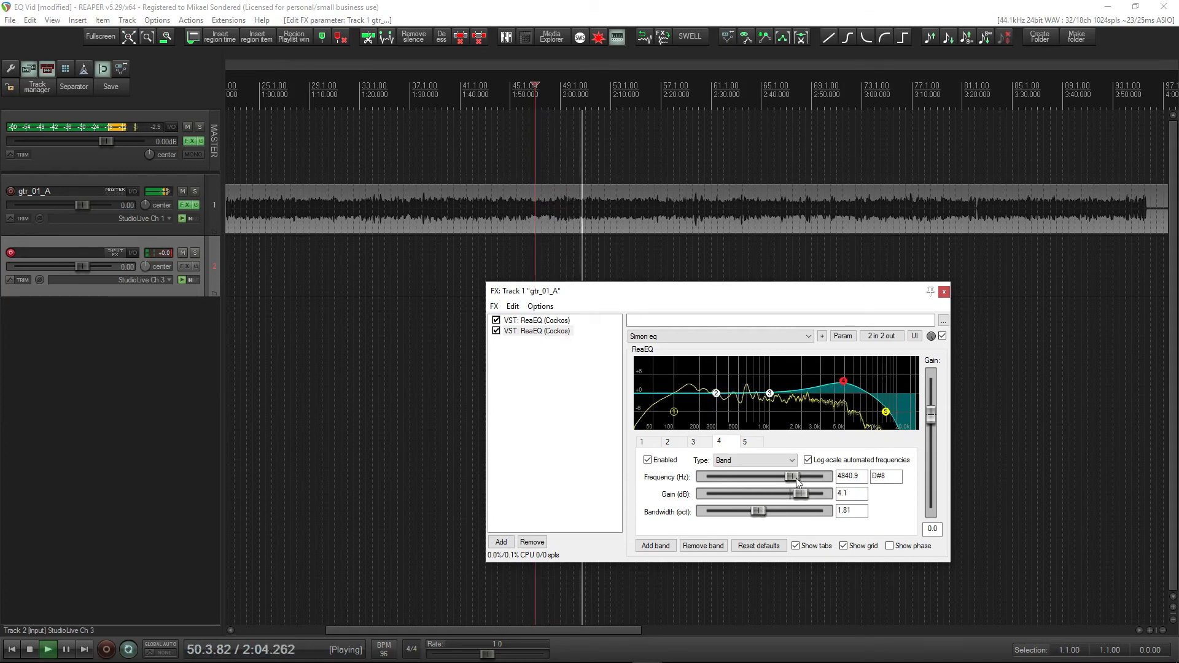
scroll(796, 478, "up", 1)
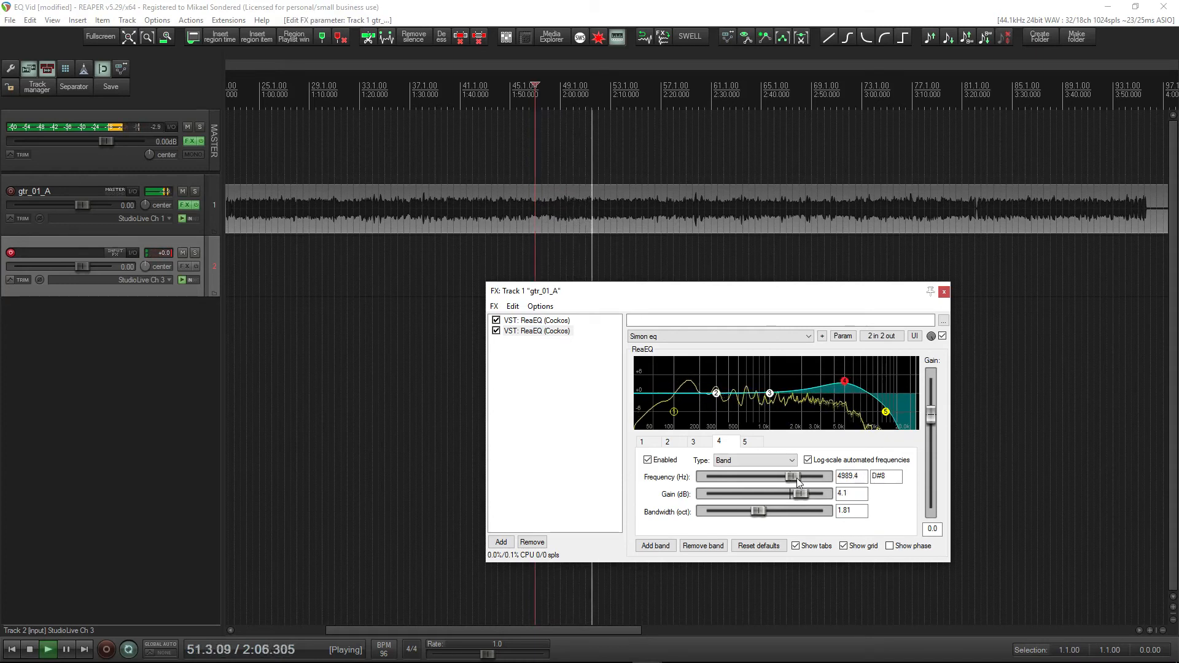
scroll(797, 478, "up", 3)
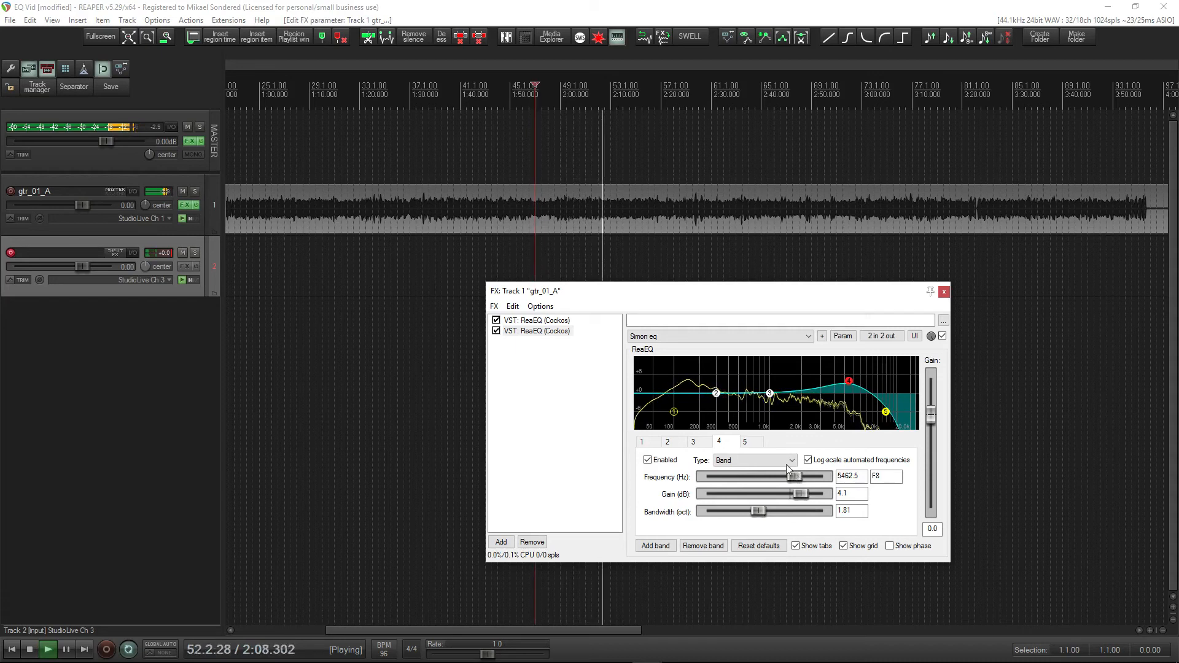
Toggle the second and the first ReaEQ off and on during playback to compare their effect, and stop playback
left_click(496, 331)
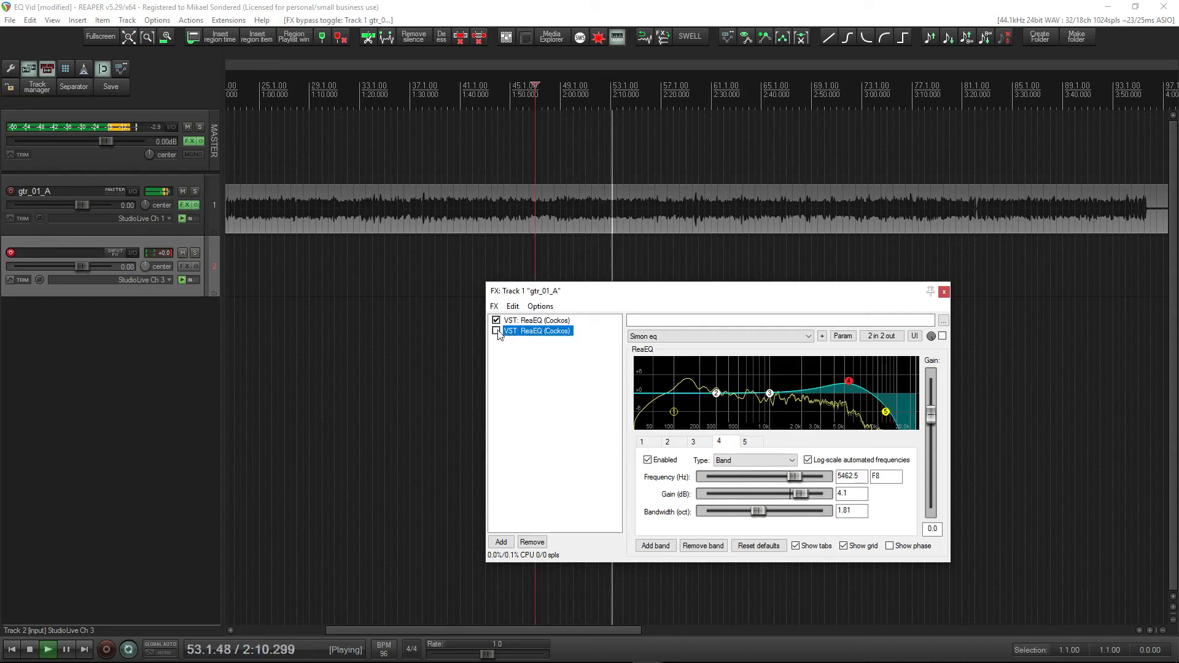
left_click(496, 331)
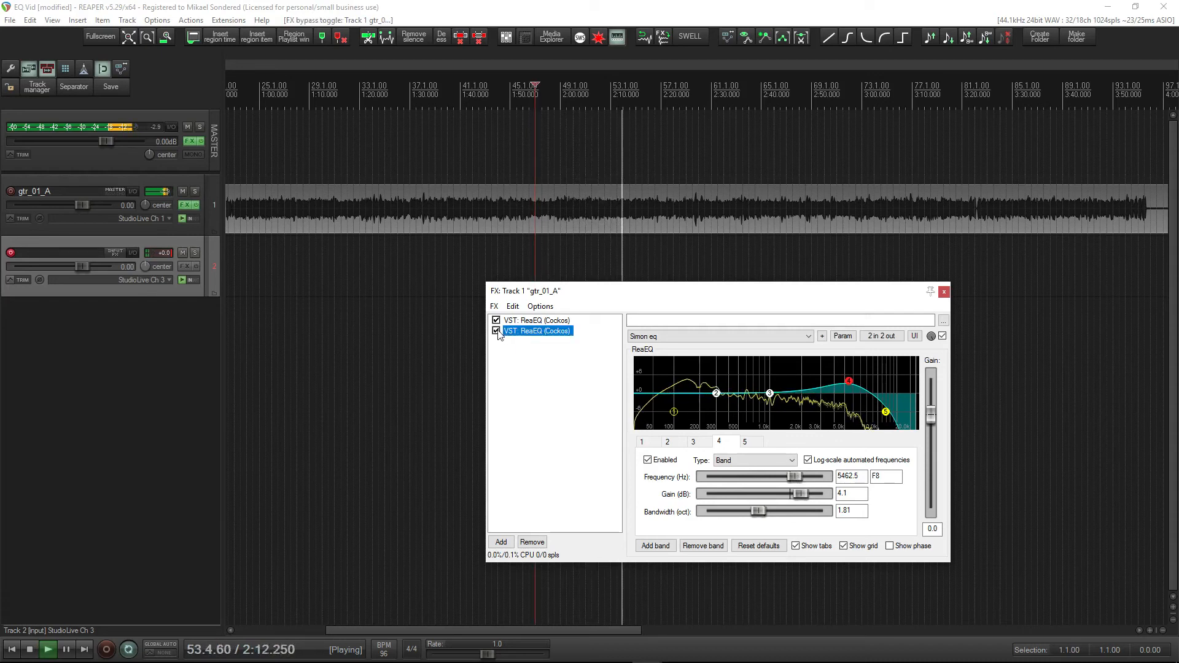
left_click(496, 320)
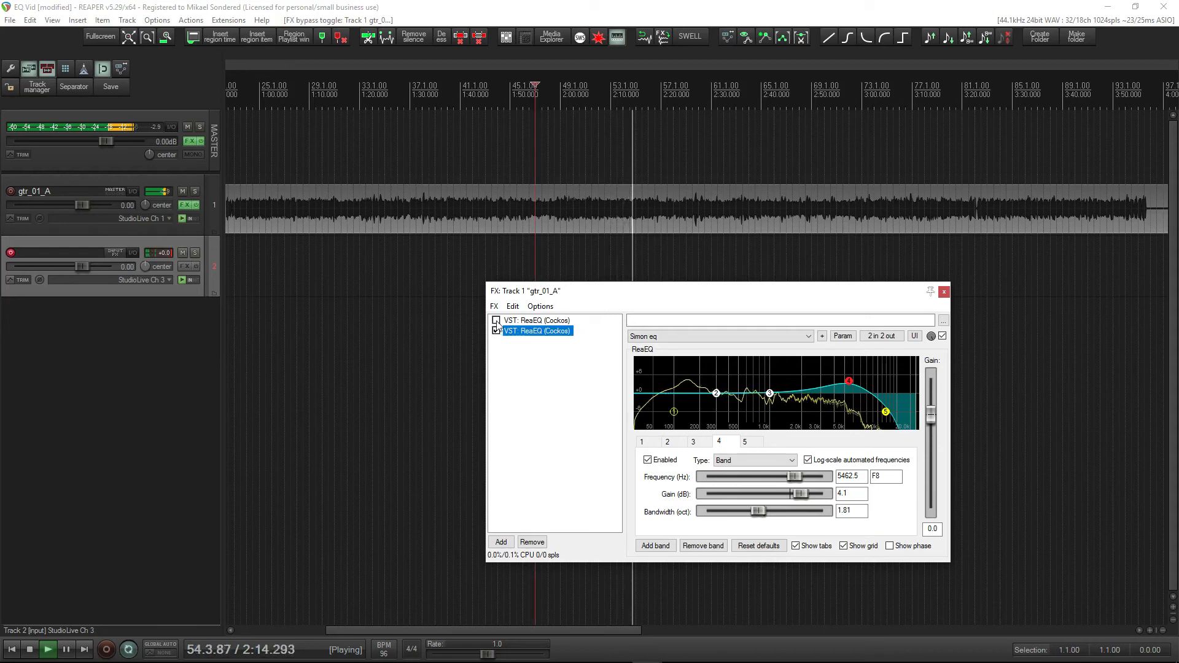
left_click(496, 321)
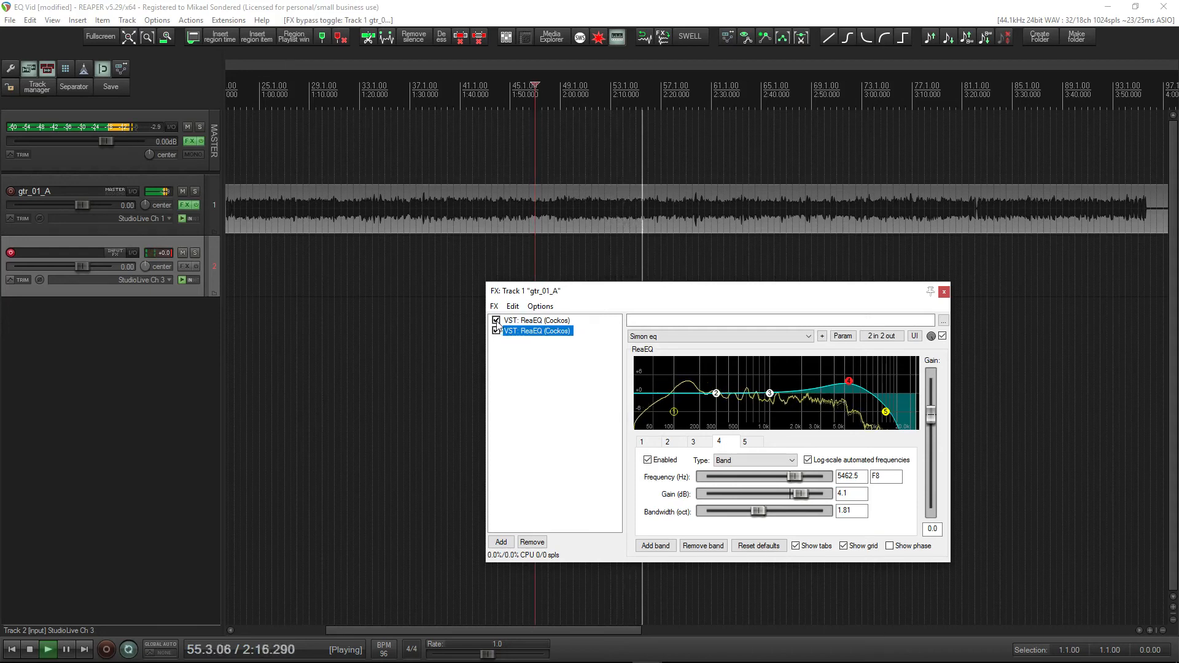
key("space")
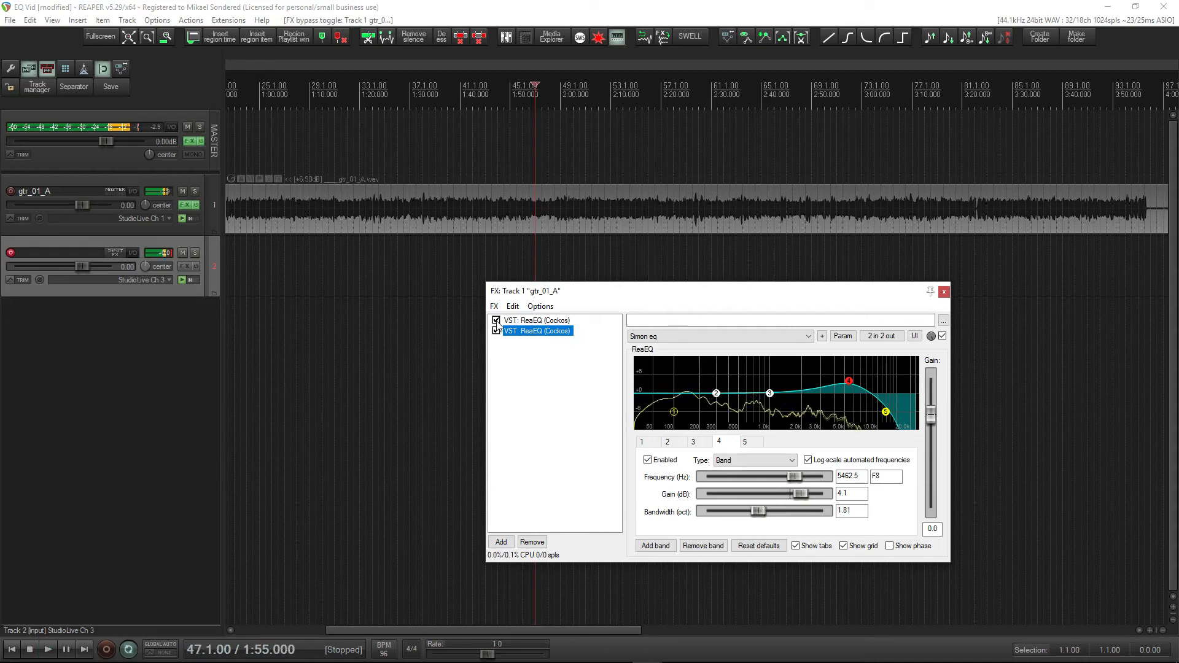